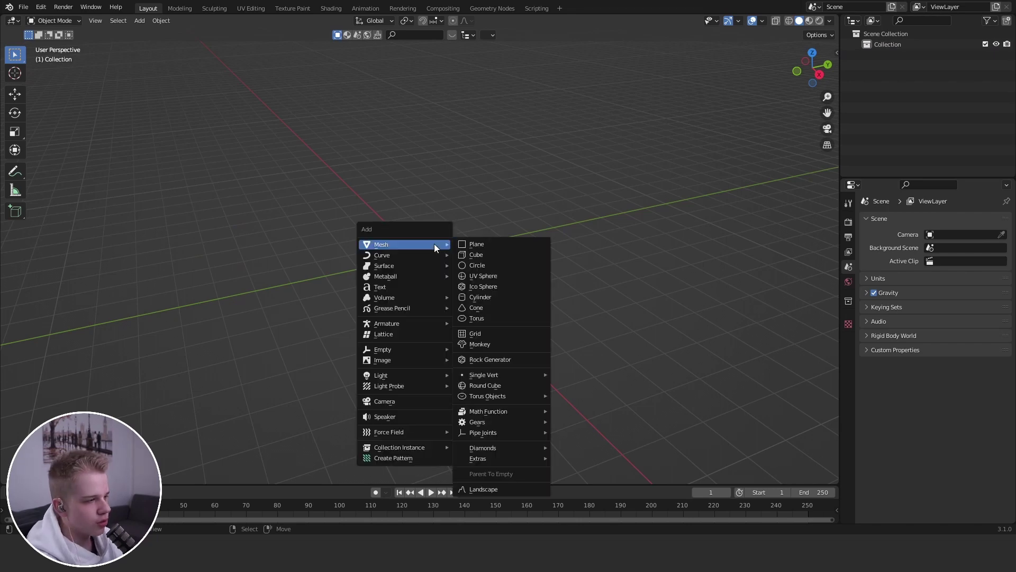
Step: Add a plane mesh and merge all its vertices at the center into a single point
{"action": "left_click", "coordinate": [479, 244]}
{"action": "middle_click_drag", "start_coordinate": [484, 243], "coordinate": [525, 300]}
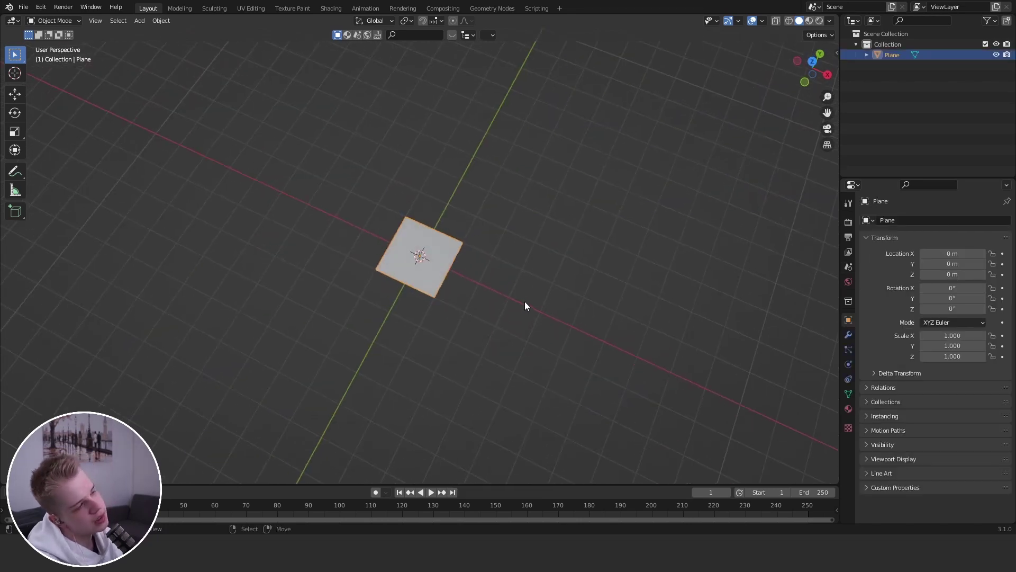
{"action": "scroll", "coordinate": [525, 300], "scroll_direction": "up", "scroll_amount": 4}
{"action": "key", "text": "Tab"}
{"action": "key", "text": "m"}
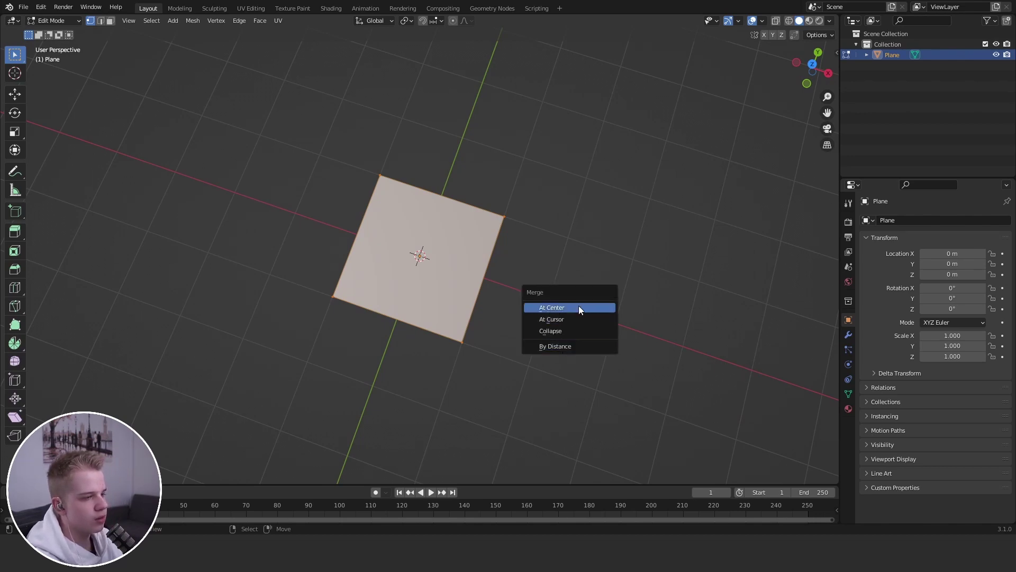
{"action": "left_click", "coordinate": [579, 307]}
Step: In front view, extrude the vertex upward through two trunk segments and continue up and to the right to form the first branch
{"action": "key", "text": "grave"}
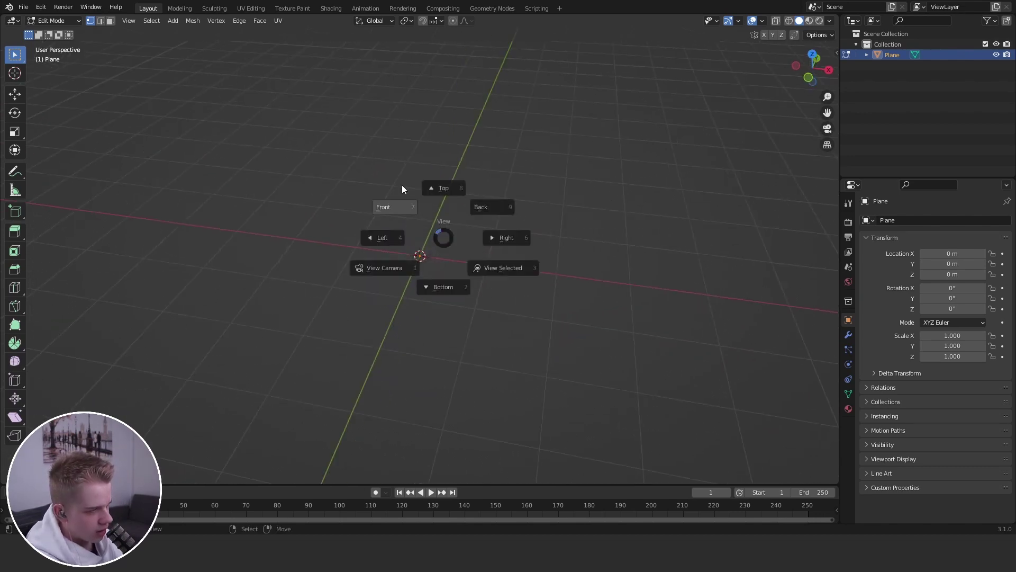
{"action": "left_click", "coordinate": [404, 189]}
{"action": "key", "text": "e"}
{"action": "left_click", "coordinate": [495, 202]}
{"action": "key", "text": "e"}
{"action": "left_click", "coordinate": [499, 132]}
{"action": "key", "text": "e"}
{"action": "left_click", "coordinate": [571, 72]}
{"action": "middle_click_drag", "start_coordinate": [580, 102], "coordinate": [573, 238], "text": "shift"}
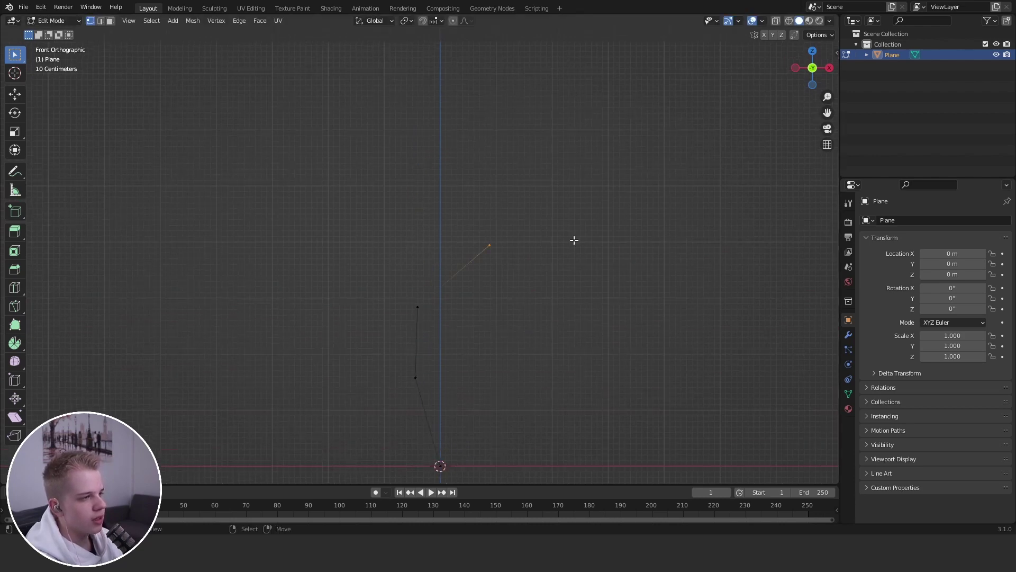
{"action": "key", "text": "e"}
{"action": "left_click", "coordinate": [622, 120]}
{"action": "key", "text": "e"}
{"action": "left_click", "coordinate": [665, 77]}
Step: Extrude the remaining branches from the trunk fork, including a left one that splits in two, and reposition their vertices
{"action": "middle_click_drag", "start_coordinate": [524, 200], "coordinate": [534, 257], "text": "shift"}
{"action": "left_click", "coordinate": [433, 270]}
{"action": "right_click", "coordinate": [412, 341]}
{"action": "key", "text": "e"}
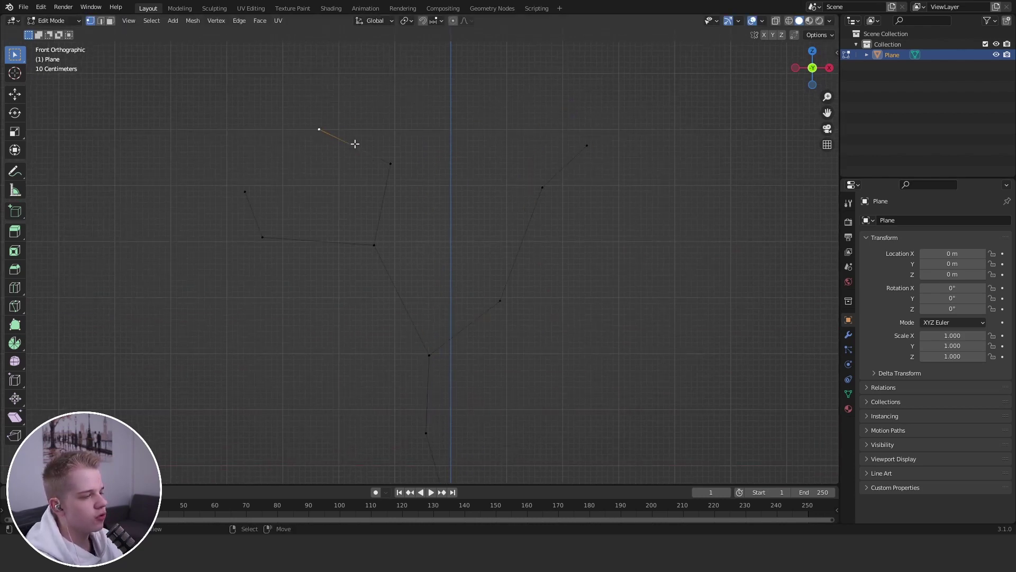
{"action": "key", "text": "g"}
{"action": "left_click", "coordinate": [420, 136]}
{"action": "right_click", "coordinate": [418, 338]}
{"action": "key", "text": "e"}
{"action": "left_click", "coordinate": [358, 356]}
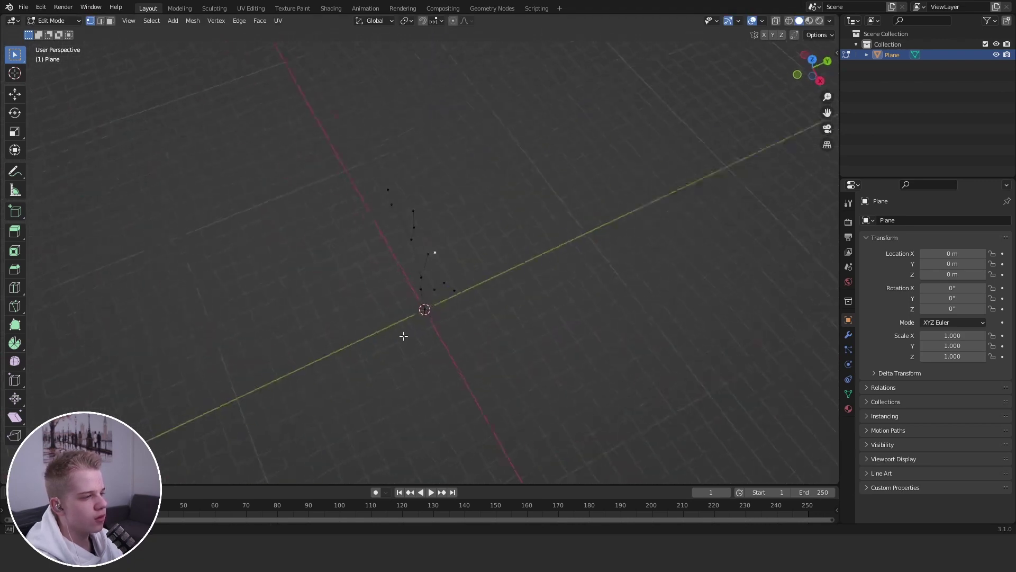
Step: Move individual branch and trunk vertices in perspective so the skeleton spreads out in depth
{"action": "middle_click_drag", "start_coordinate": [403, 335], "coordinate": [459, 227]}
{"action": "right_click", "coordinate": [520, 195]}
{"action": "key", "text": "g"}
{"action": "left_click", "coordinate": [454, 213]}
{"action": "right_click", "coordinate": [467, 258]}
{"action": "key", "text": "g"}
{"action": "left_click", "coordinate": [466, 249]}
{"action": "middle_click_drag", "start_coordinate": [455, 402], "coordinate": [477, 370]}
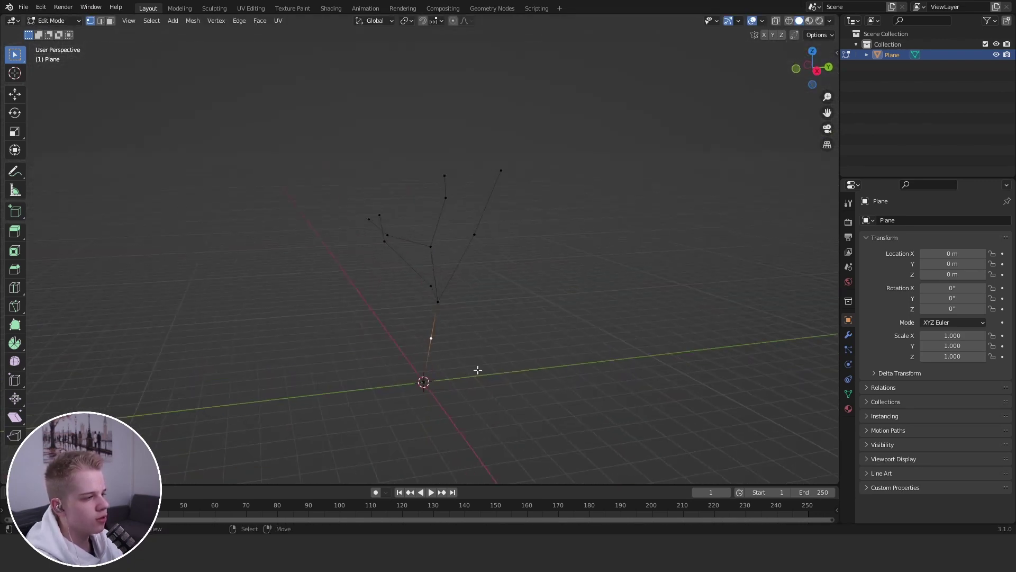
Step: Leave mesh editing and add a Skin modifier to the branch skeleton
{"action": "key", "text": "Tab"}
{"action": "left_click", "coordinate": [849, 335]}
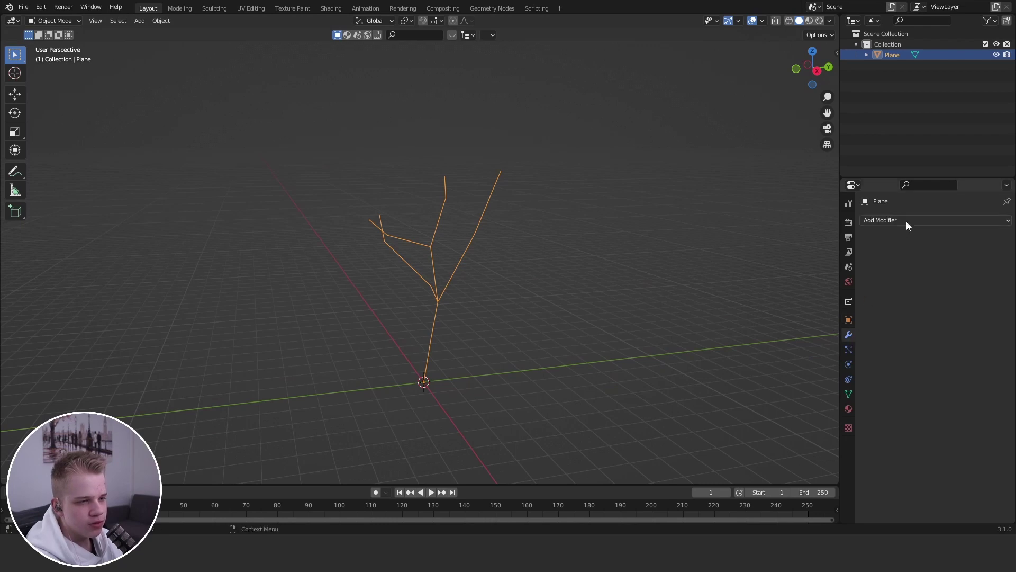
{"action": "left_click", "coordinate": [906, 220]}
{"action": "left_click", "coordinate": [805, 389]}
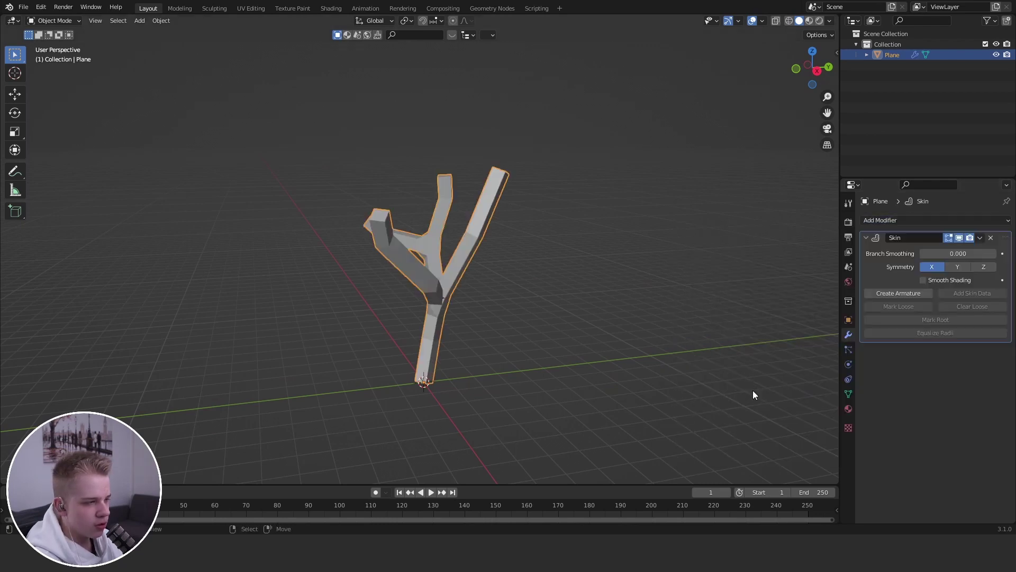
Step: Edit the skeleton in wireframe shading and reduce the skin thickness so the branches taper toward their tips
{"action": "mouse_move", "coordinate": [756, 390]}
{"action": "middle_mouse_down"}
{"action": "mouse_move", "coordinate": [606, 307]}
{"action": "mouse_move", "coordinate": [503, 297]}
{"action": "middle_mouse_up"}
{"action": "key", "text": "Tab"}
{"action": "key", "text": "z"}
{"action": "left_click", "coordinate": [286, 261]}
{"action": "left_click_drag", "start_coordinate": [271, 281], "coordinate": [484, 119]}
{"action": "key", "text": "alt+a"}
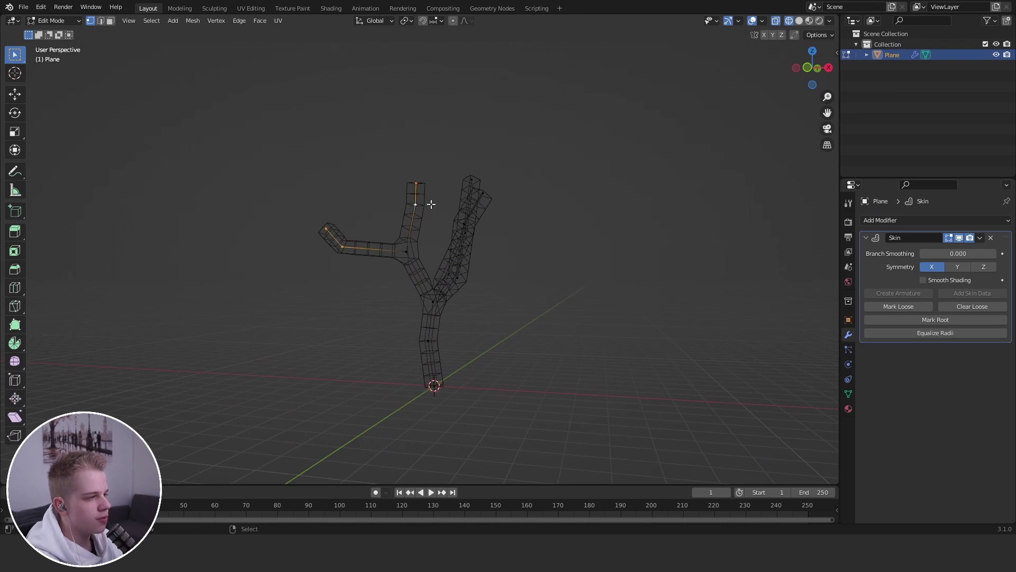
{"action": "key", "text": "a"}
{"action": "middle_click_drag", "start_coordinate": [492, 206], "coordinate": [630, 258]}
{"action": "key", "text": "s"}
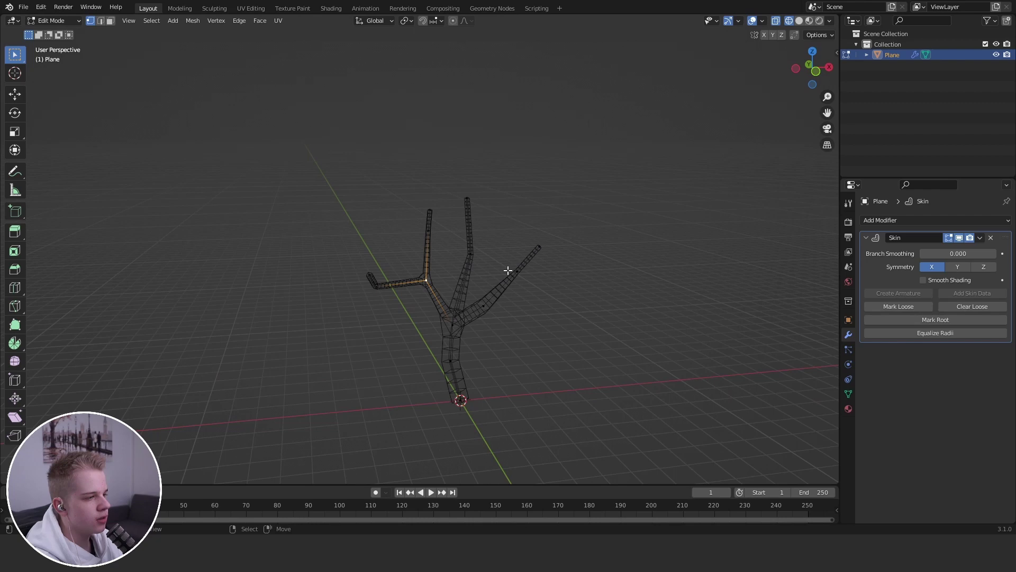
{"action": "left_click", "coordinate": [594, 261]}
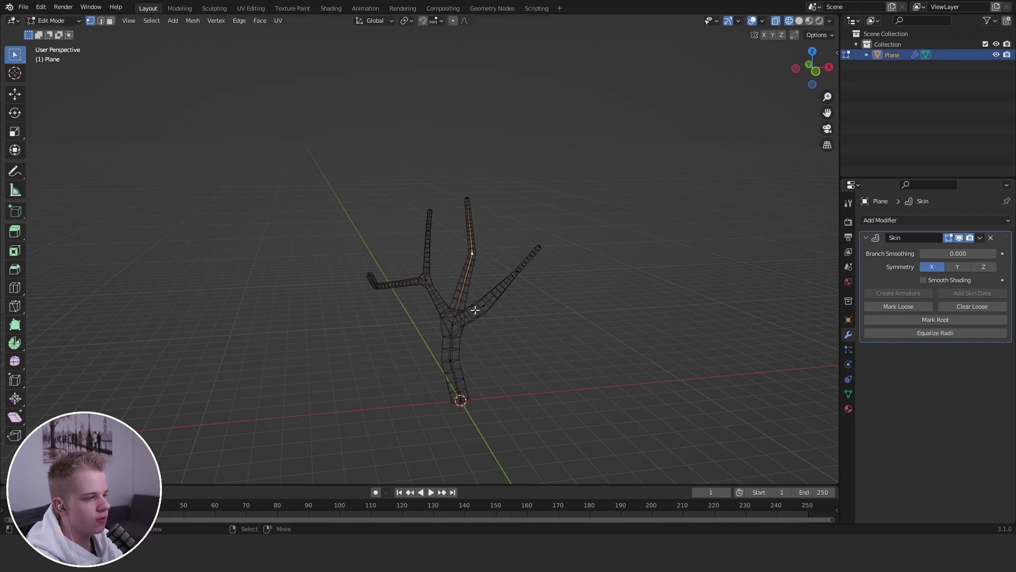
Step: Adjust the skin radius at the trunk fork and the right branch's first joint, and return to object mode with solid shading
{"action": "left_click", "coordinate": [455, 322]}
{"action": "key", "text": "ctrl+a"}
{"action": "left_click", "coordinate": [583, 299]}
{"action": "left_click", "coordinate": [486, 307]}
{"action": "key", "text": "ctrl+a"}
{"action": "left_click", "coordinate": [567, 303]}
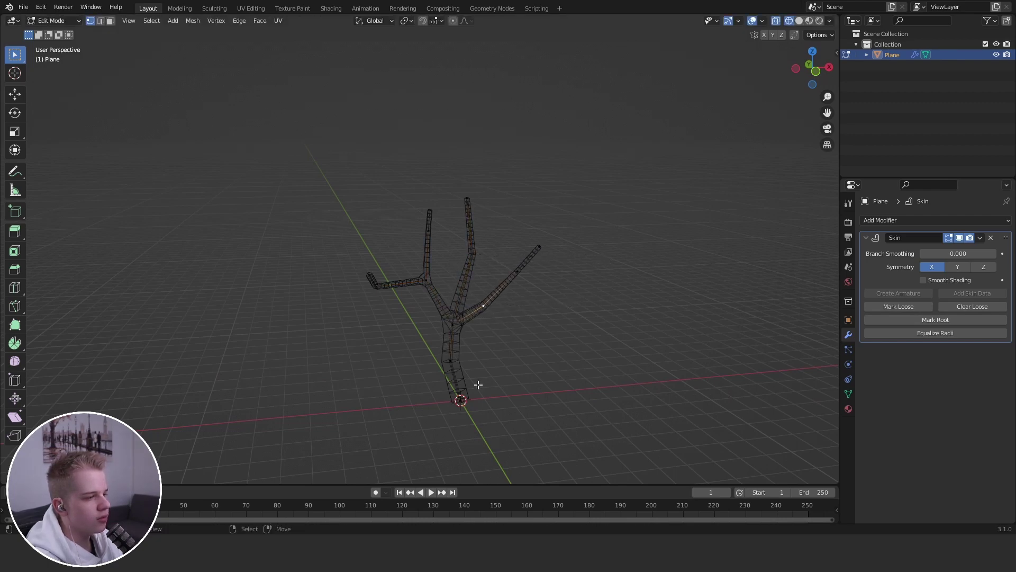
{"action": "key", "text": "shift+z"}
{"action": "key", "text": "Tab"}
Step: In front view, add an ico sphere with its subdivisions set to 1
{"action": "middle_click_drag", "start_coordinate": [571, 371], "coordinate": [473, 314]}
{"action": "left_click", "coordinate": [624, 357]}
{"action": "scroll", "coordinate": [474, 315], "scroll_direction": "up", "scroll_amount": 5}
{"action": "scroll", "coordinate": [473, 309], "scroll_direction": "down", "scroll_amount": 4}
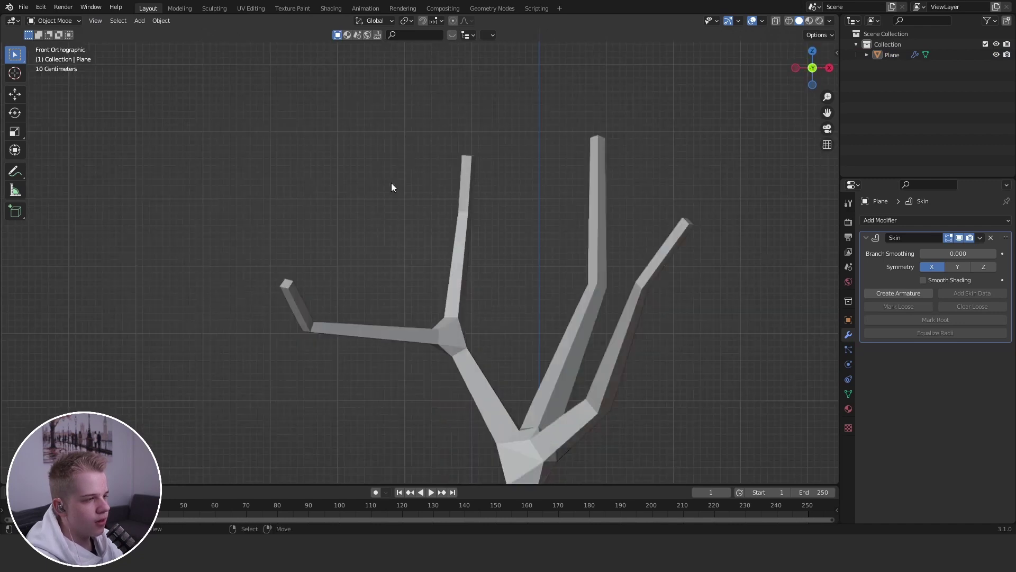
{"action": "key", "text": "KP_1"}
{"action": "key", "text": "shift+a"}
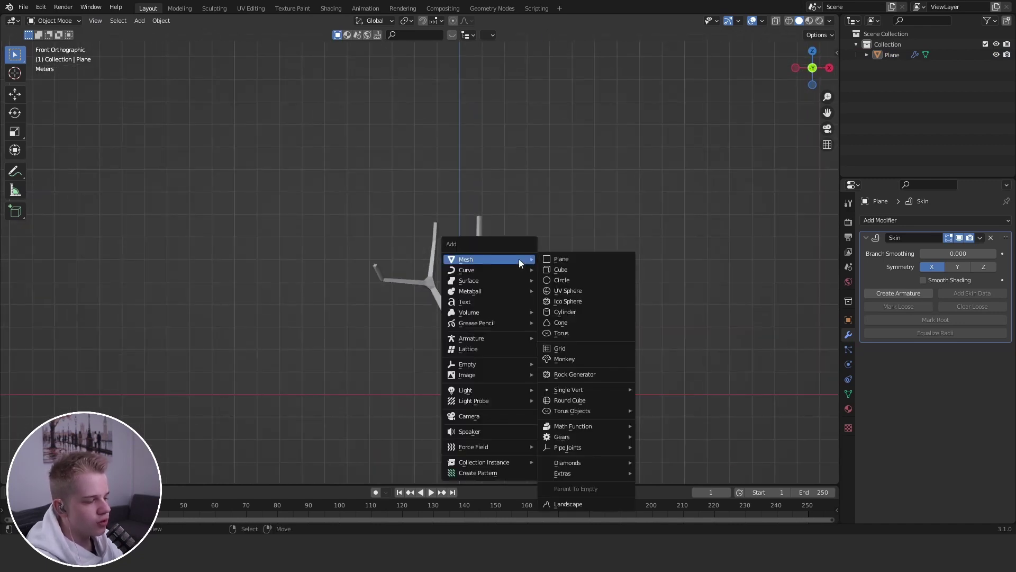
{"action": "left_click", "coordinate": [576, 300]}
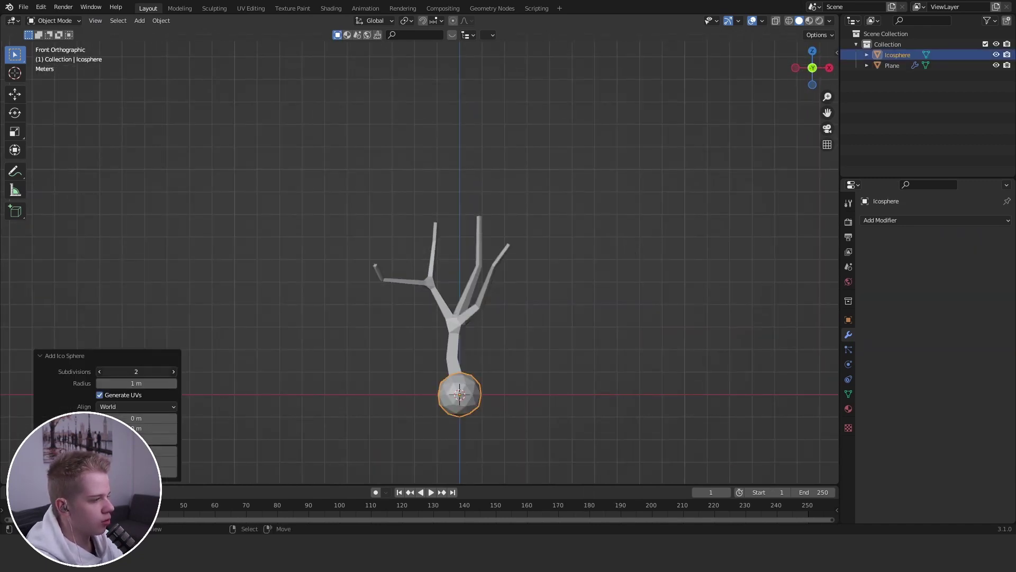
{"action": "type", "text": "1"}
{"action": "key", "text": "Return"}
Step: Place the icosphere above the tip of the left branch, rotate it and scale it up
{"action": "scroll", "coordinate": [472, 307], "scroll_direction": "up", "scroll_amount": 3}
{"action": "key", "text": "g"}
{"action": "left_click", "coordinate": [365, 84]}
{"action": "key", "text": "r"}
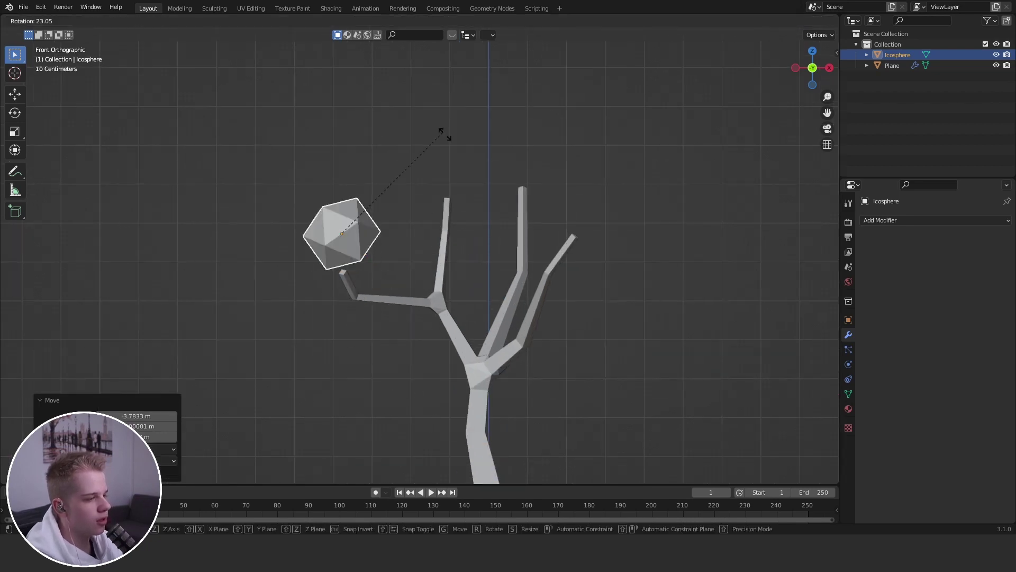
{"action": "left_click", "coordinate": [455, 163]}
{"action": "key", "text": "s"}
{"action": "left_click", "coordinate": [574, 179]}
Step: Stretch the icosphere by moving one vertex outward with proportional editing, using an influence size of about 5 m
{"action": "middle_click_drag", "start_coordinate": [575, 179], "coordinate": [418, 297]}
{"action": "key", "text": "Tab"}
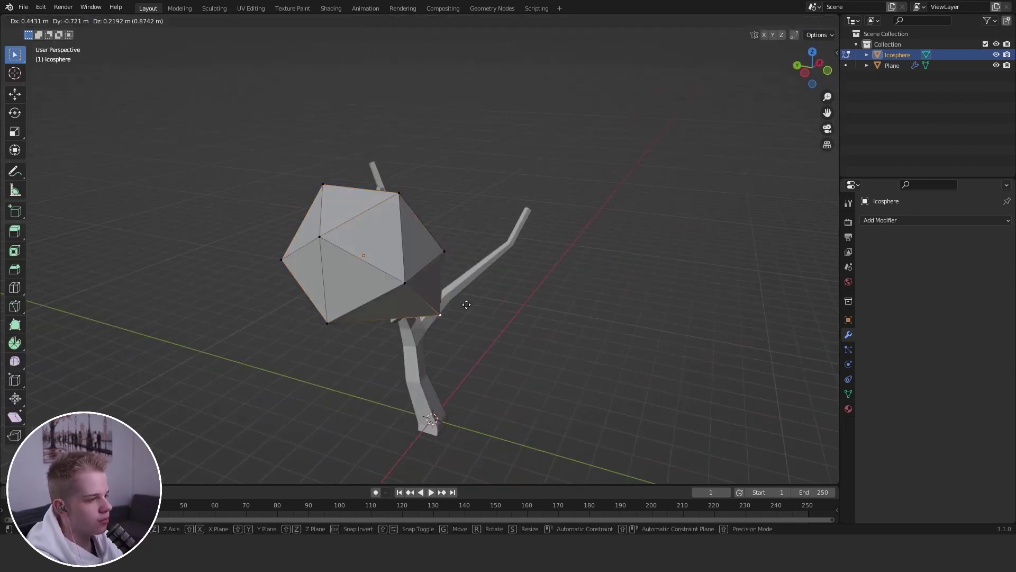
{"action": "right_click", "coordinate": [445, 274]}
{"action": "key", "text": "g"}
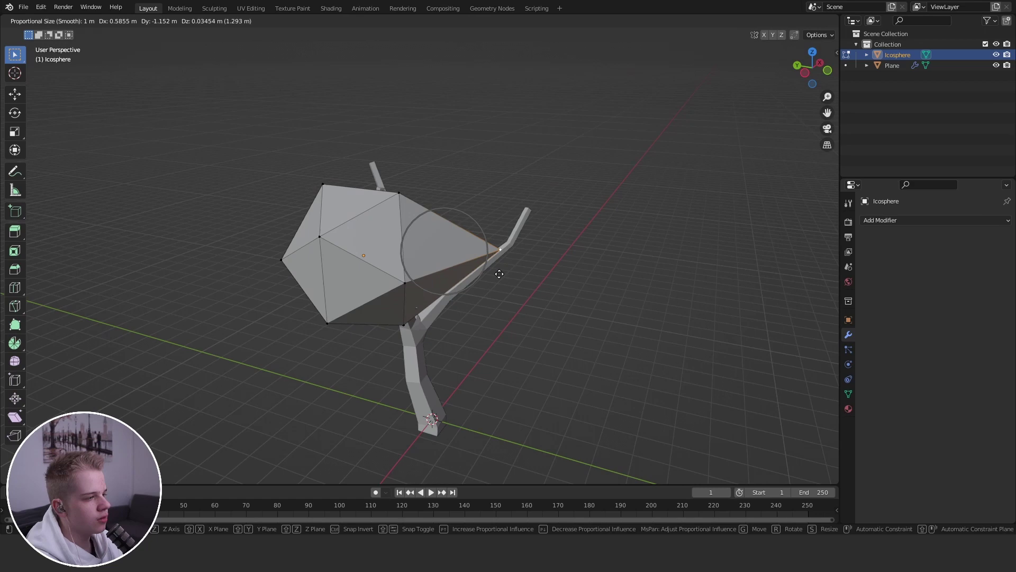
{"action": "left_click", "coordinate": [535, 264]}
{"action": "key", "text": "ctrl+z"}
{"action": "key", "text": "g"}
{"action": "scroll", "coordinate": [522, 272], "scroll_direction": "down", "scroll_amount": 13}
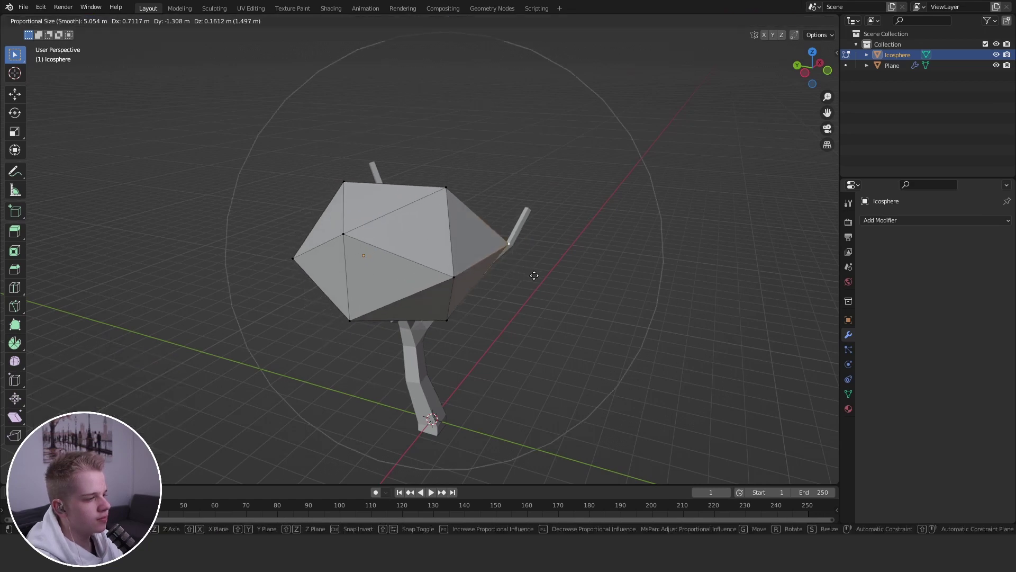
{"action": "left_click", "coordinate": [533, 277]}
Step: Enlarge the newest foliage icosphere copy and position it over the tip of the rear branch
{"action": "middle_click_drag", "start_coordinate": [533, 277], "coordinate": [342, 183]}
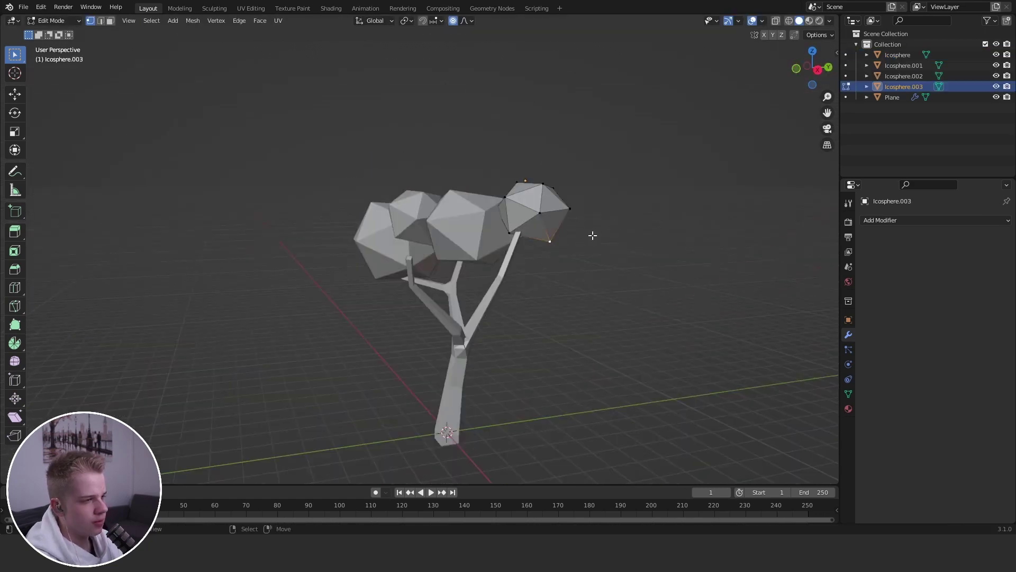
{"action": "key", "text": "shift+d"}
{"action": "key", "text": "Escape"}
{"action": "key", "text": "s"}
{"action": "left_click", "coordinate": [672, 246]}
{"action": "key", "text": "g"}
{"action": "left_click", "coordinate": [674, 246]}
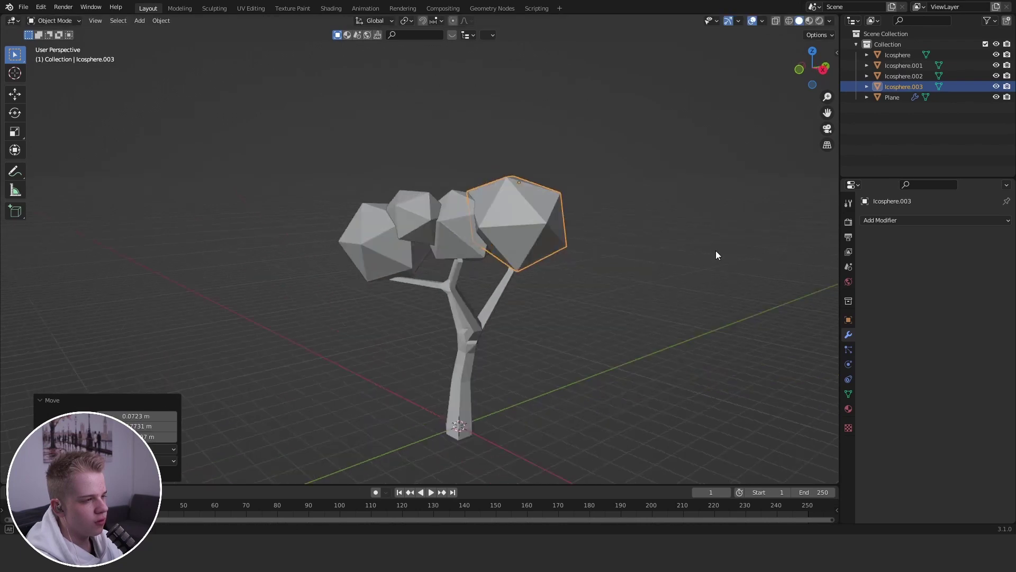
Step: Duplicate the foliage icosphere onto the bare right branch and rotate the copy about 25 degrees
{"action": "middle_click_drag", "start_coordinate": [716, 250], "coordinate": [599, 170]}
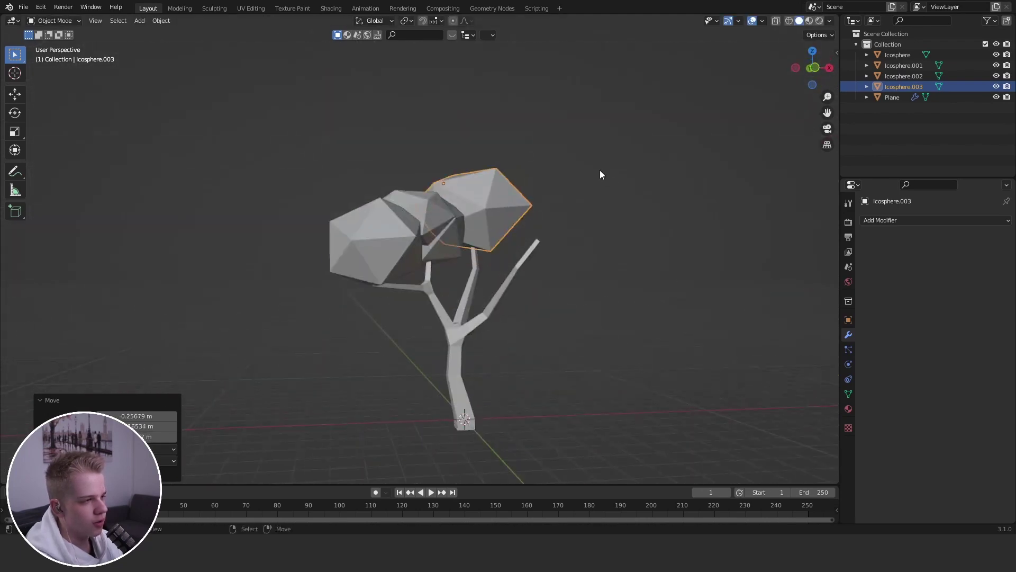
{"action": "key", "text": "shift+d"}
{"action": "left_click", "coordinate": [681, 243]}
{"action": "middle_click_drag", "start_coordinate": [681, 243], "coordinate": [703, 309]}
{"action": "key", "text": "r"}
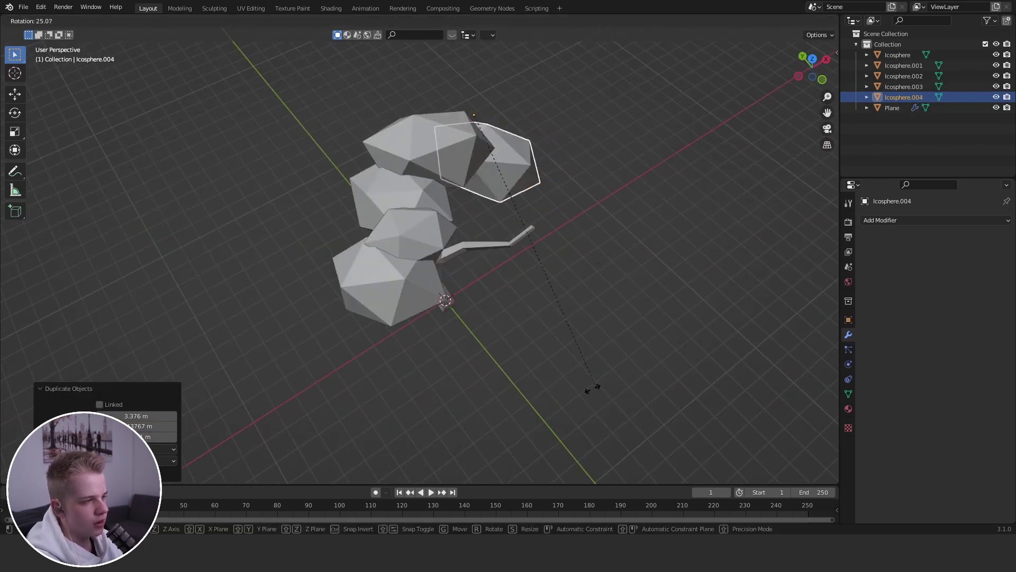
{"action": "left_click", "coordinate": [593, 389]}
Step: Create a new material for the trunk and set its base color to dark reddish brown
{"action": "middle_click_drag", "start_coordinate": [588, 222], "coordinate": [559, 173]}
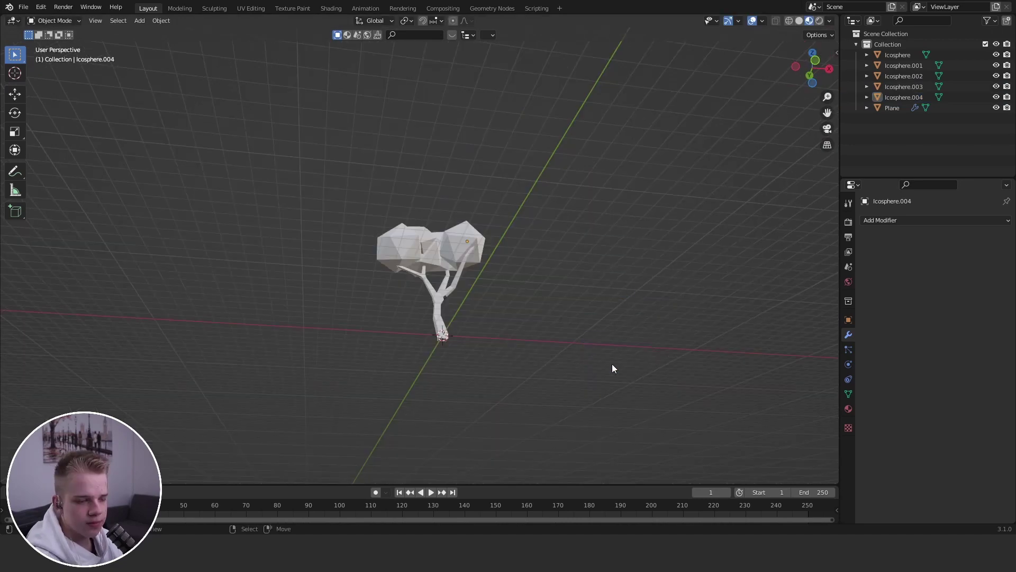
{"action": "middle_click_drag", "start_coordinate": [612, 364], "coordinate": [635, 270]}
{"action": "scroll", "coordinate": [641, 315], "scroll_direction": "up", "scroll_amount": 6}
{"action": "left_click", "coordinate": [444, 297]}
{"action": "left_click", "coordinate": [848, 408]}
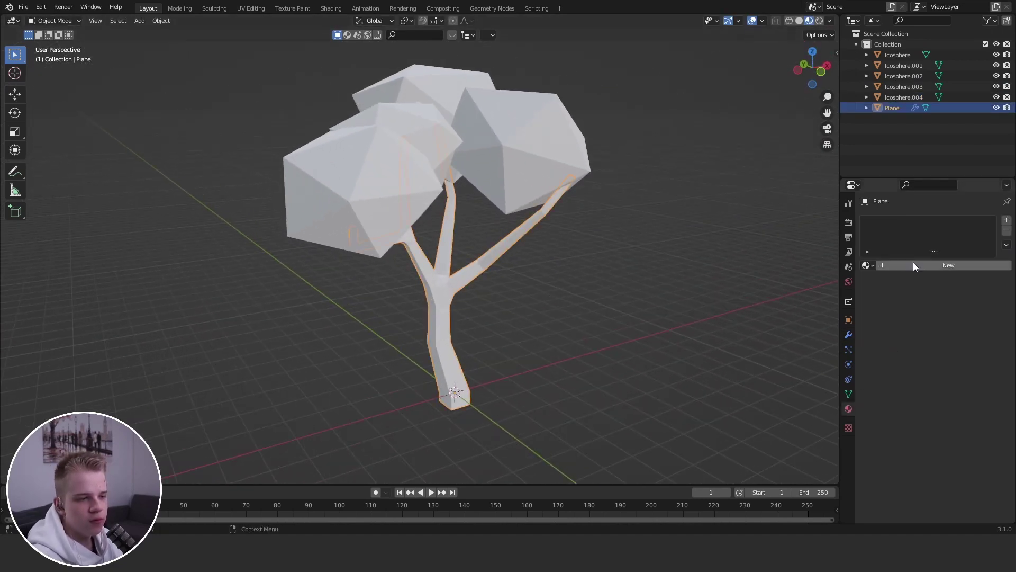
{"action": "left_click", "coordinate": [913, 262]}
{"action": "left_click", "coordinate": [963, 378]}
{"action": "type", "text": "E76308"}
{"action": "mouse_move", "coordinate": [928, 296]}
{"action": "left_mouse_down"}
{"action": "mouse_move", "coordinate": [938, 285]}
{"action": "mouse_move", "coordinate": [990, 283]}
{"action": "left_mouse_up"}
{"action": "scroll", "coordinate": [947, 429], "scroll_direction": "down", "scroll_amount": 5}
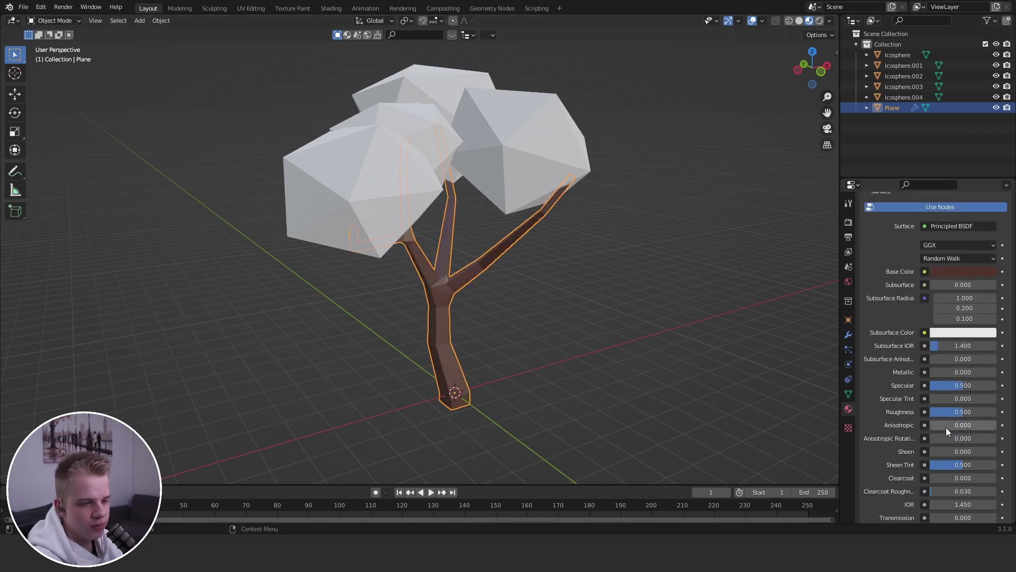
Step: Select all five foliage icospheres, create a new material on the active one and link it to the others
{"action": "left_click", "coordinate": [573, 174]}
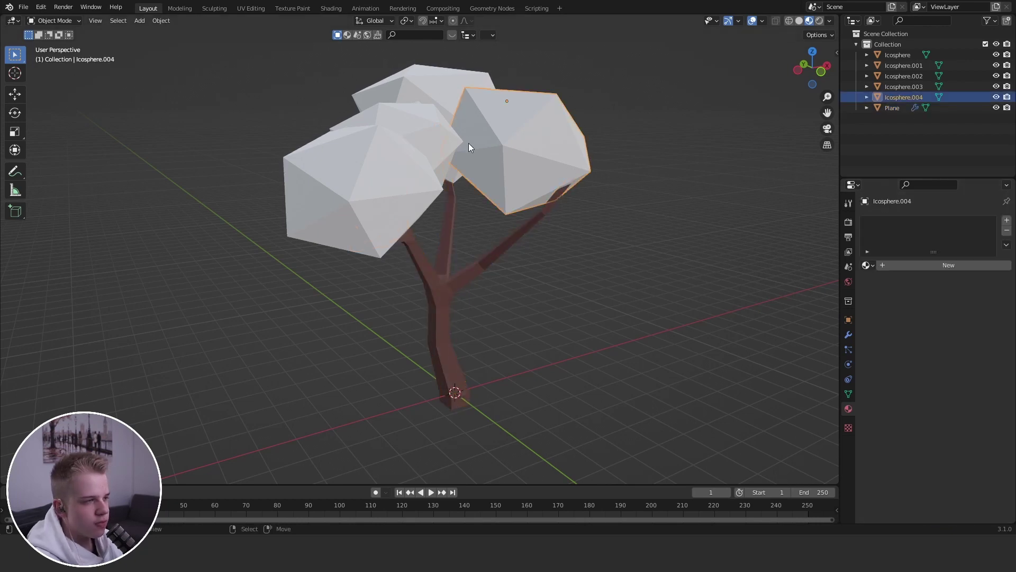
{"action": "middle_click_drag", "start_coordinate": [469, 143], "coordinate": [456, 183]}
{"action": "left_click", "coordinate": [373, 185], "text": "shift"}
{"action": "left_click", "coordinate": [418, 130], "text": "shift"}
{"action": "middle_click_drag", "start_coordinate": [495, 100], "coordinate": [455, 142]}
{"action": "left_click", "coordinate": [288, 164], "text": "shift"}
{"action": "left_click", "coordinate": [300, 87], "text": "shift"}
{"action": "scroll", "coordinate": [318, 117], "scroll_direction": "down", "scroll_amount": 6}
{"action": "middle_click_drag", "start_coordinate": [317, 159], "coordinate": [495, 111]}
{"action": "scroll", "coordinate": [495, 111], "scroll_direction": "up", "scroll_amount": 6}
{"action": "left_click", "coordinate": [920, 267]}
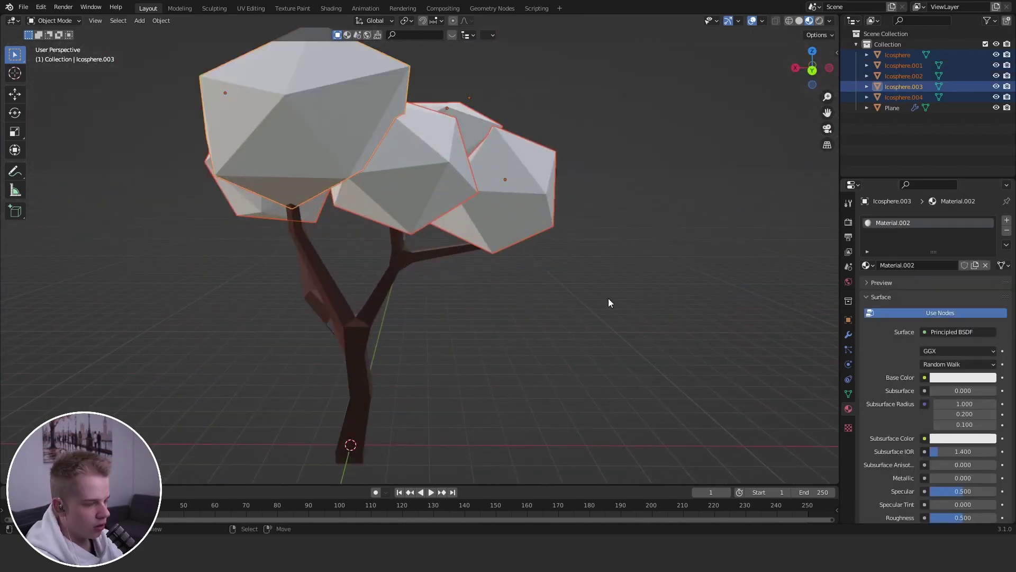
{"action": "key", "text": "ctrl+l"}
{"action": "left_click", "coordinate": [608, 298]}
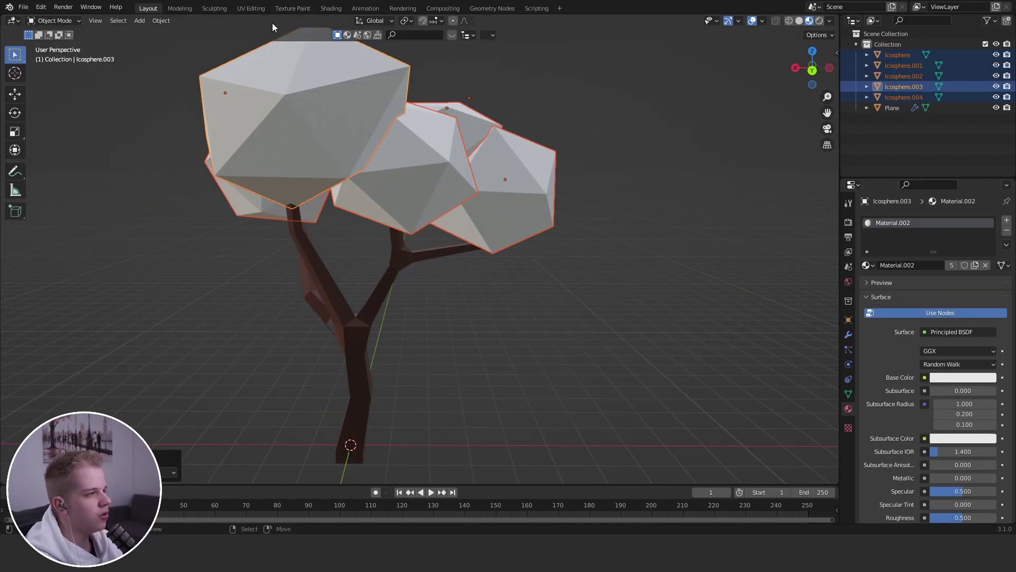
Step: Open the foliage material's nodes in the Shading workspace and add an Object Info node beside the Principled BSDF
{"action": "left_click", "coordinate": [331, 8]}
{"action": "key", "text": "shift+a"}
{"action": "left_click", "coordinate": [318, 361]}
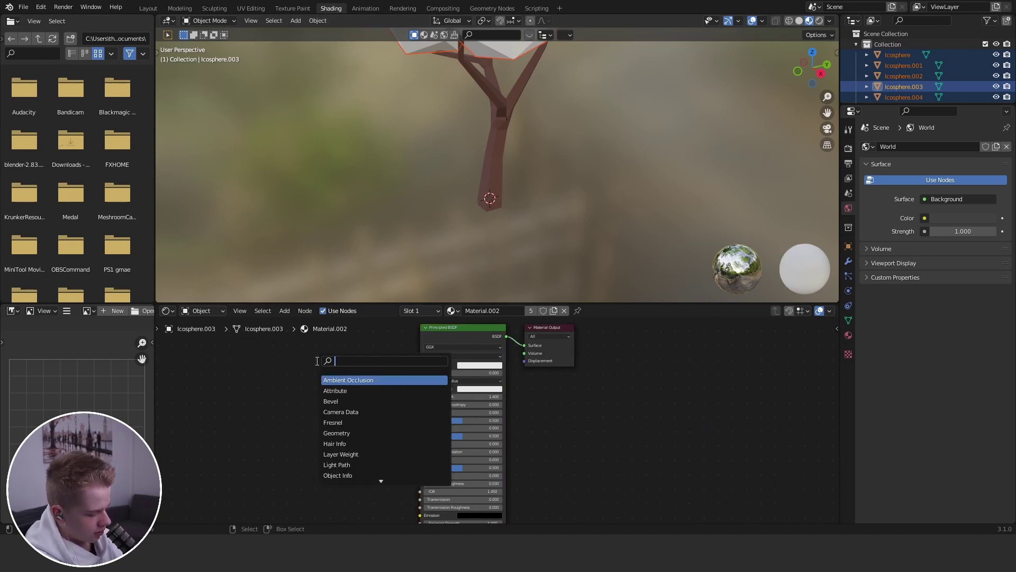
{"action": "type", "text": "oj"}
{"action": "key", "text": "Return"}
{"action": "left_click", "coordinate": [275, 347]}
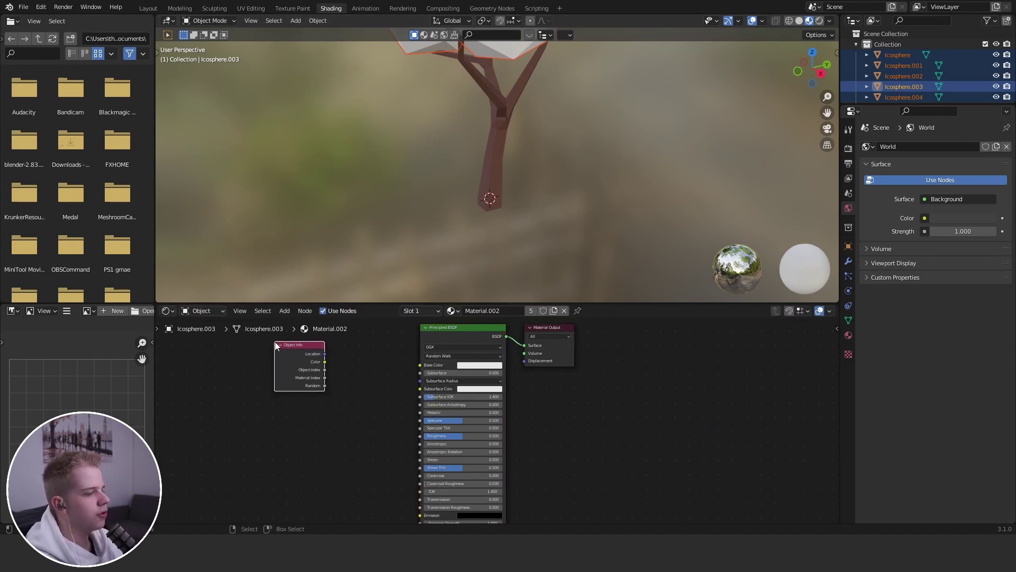
Step: Preview the Object Info node's Random output on the foliage through the viewer, and move the node further from the Principled BSDF
{"action": "left_click", "coordinate": [312, 380], "text": "ctrl+shift"}
{"action": "middle_click_drag", "start_coordinate": [172, 393], "coordinate": [267, 476]}
{"action": "left_click", "coordinate": [392, 451], "text": "ctrl+shift"}
{"action": "left_click", "coordinate": [393, 453], "text": "ctrl+shift"}
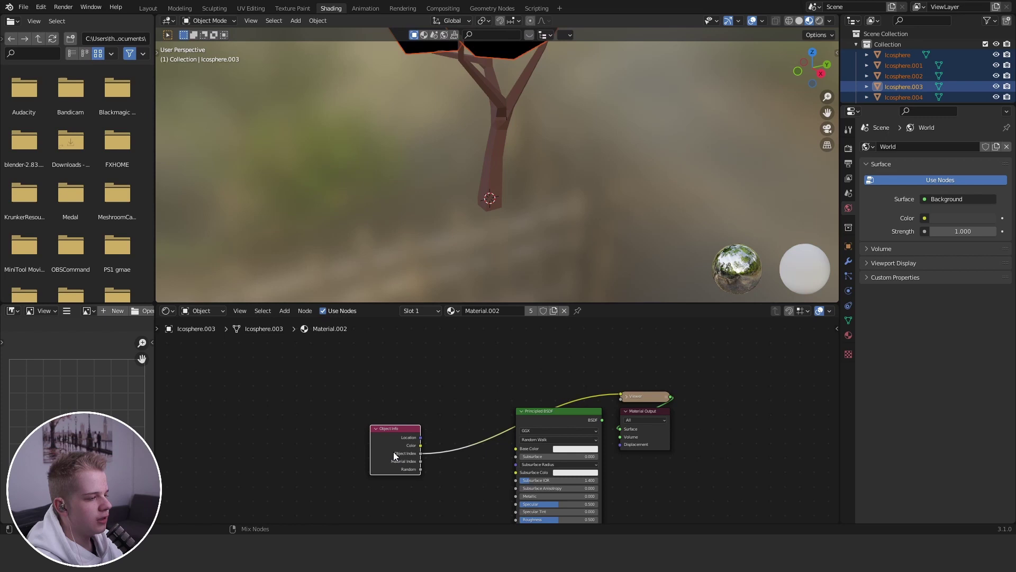
{"action": "left_click", "coordinate": [394, 452], "text": "ctrl+shift"}
{"action": "left_click", "coordinate": [398, 450], "text": "ctrl+shift"}
{"action": "left_click_drag", "start_coordinate": [398, 449], "coordinate": [319, 418]}
{"action": "scroll", "coordinate": [537, 148], "scroll_direction": "down", "scroll_amount": 6}
{"action": "scroll", "coordinate": [538, 147], "scroll_direction": "up", "scroll_amount": 4}
{"action": "middle_click_drag", "start_coordinate": [538, 148], "coordinate": [491, 227], "text": "shift"}
{"action": "middle_click_drag", "start_coordinate": [491, 228], "coordinate": [536, 228]}
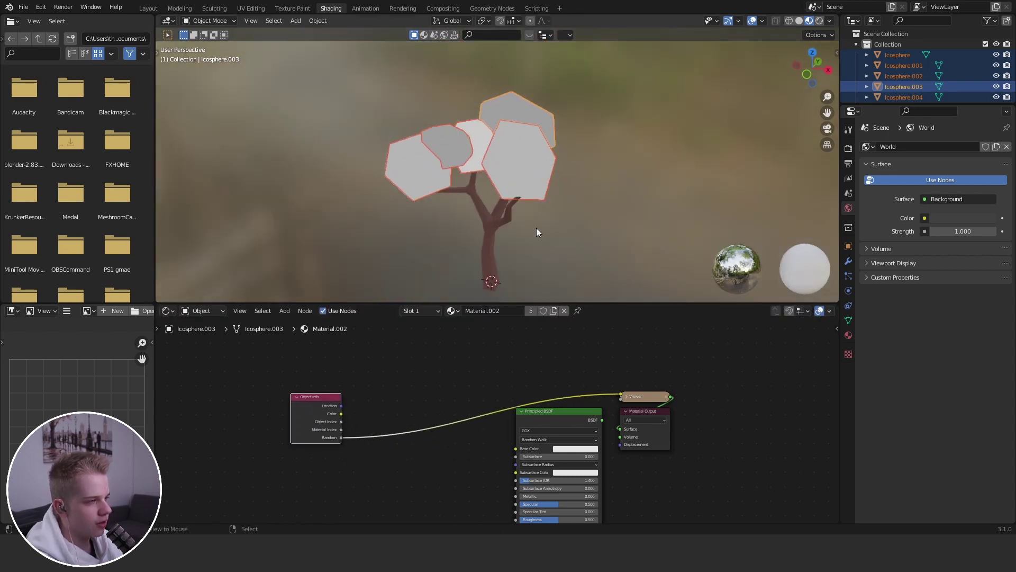
Step: Add a ColorRamp node on the link from the Object Info node's Random output
{"action": "left_click", "coordinate": [536, 228]}
{"action": "key", "text": "shift+a"}
{"action": "left_click", "coordinate": [460, 401]}
{"action": "type", "text": "colo"}
{"action": "key", "text": "Return"}
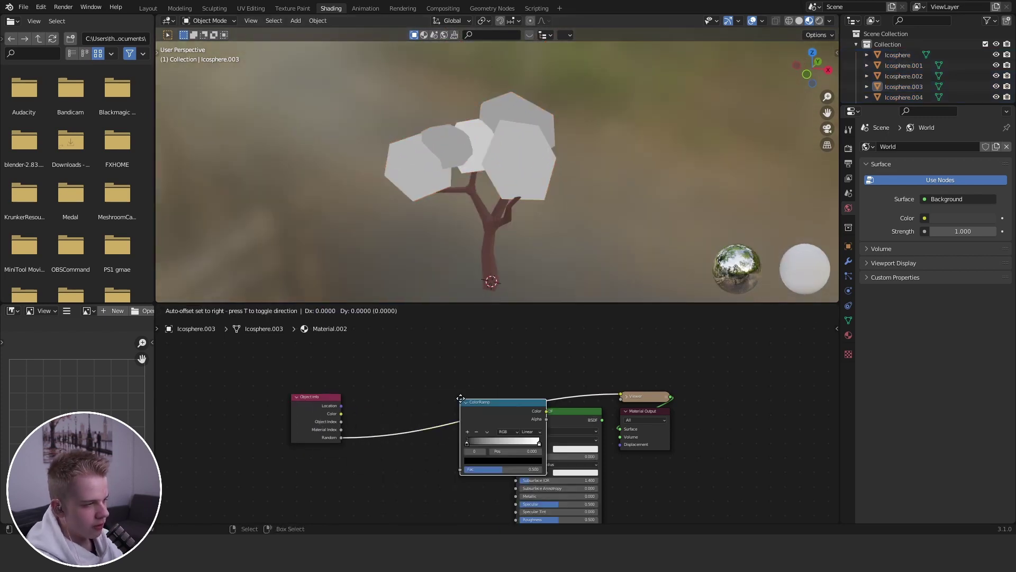
{"action": "left_click", "coordinate": [397, 393]}
Step: Set the ColorRamp's first stop to a medium green (4A8827) and its last stop to a dark green
{"action": "scroll", "coordinate": [351, 457], "scroll_direction": "up", "scroll_amount": 8}
{"action": "left_click", "coordinate": [466, 440]}
{"action": "left_click", "coordinate": [443, 252]}
{"action": "scroll", "coordinate": [444, 252], "scroll_direction": "up", "scroll_amount": 12}
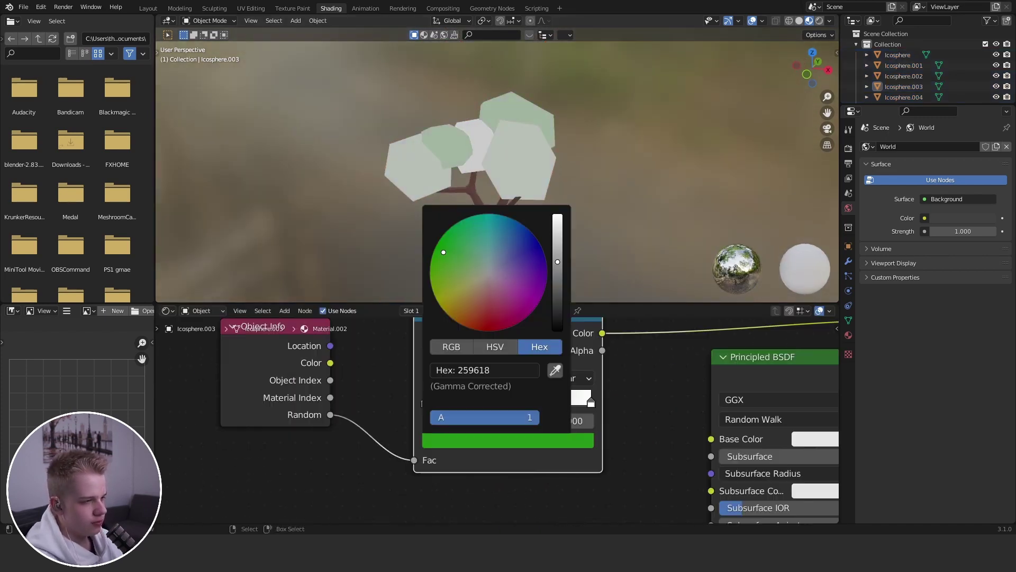
{"action": "left_click", "coordinate": [591, 403]}
{"action": "left_click", "coordinate": [553, 441]}
{"action": "left_click", "coordinate": [451, 250]}
{"action": "scroll", "coordinate": [451, 250], "scroll_direction": "down", "scroll_amount": 10}
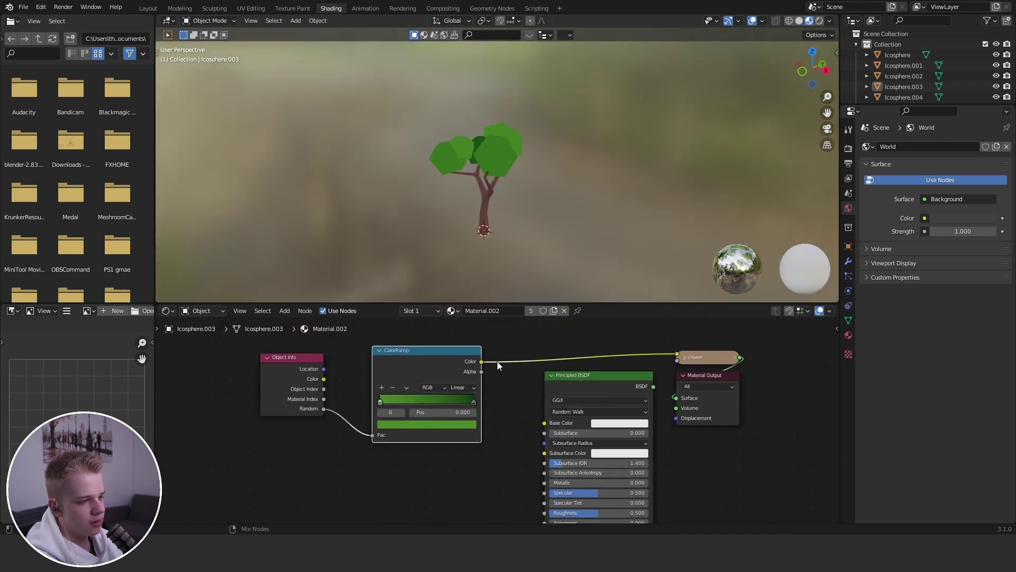
Step: Output the Principled BSDF again, feed the ColorRamp's Color into its Base Color, and brighten the ramp's first green stop
{"action": "left_click_drag", "start_coordinate": [535, 405], "coordinate": [560, 403]}
{"action": "left_click", "coordinate": [594, 379], "text": "ctrl+shift"}
{"action": "left_click_drag", "start_coordinate": [481, 362], "coordinate": [534, 422]}
{"action": "scroll", "coordinate": [631, 143], "scroll_direction": "up", "scroll_amount": 6}
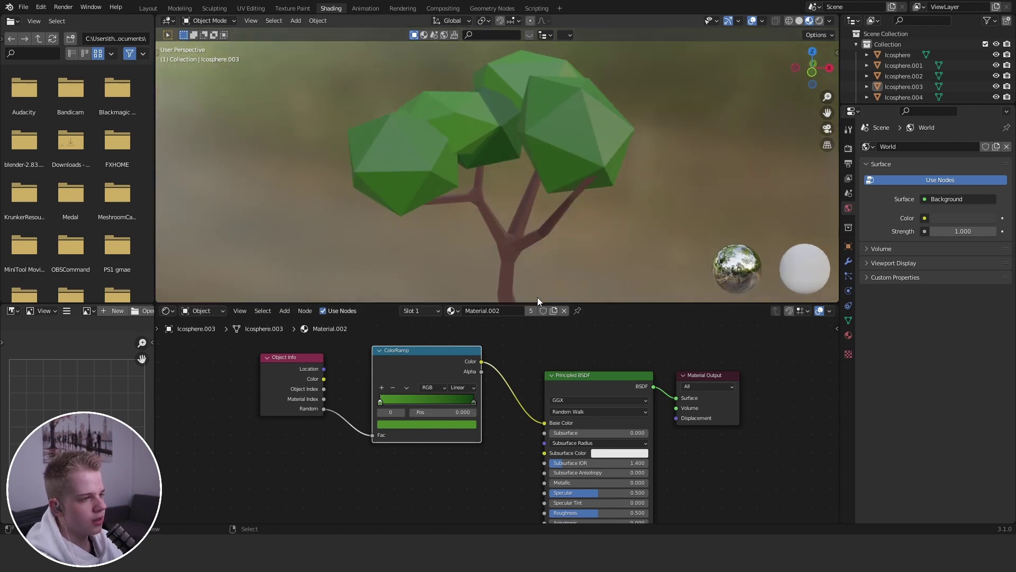
{"action": "left_click", "coordinate": [458, 426]}
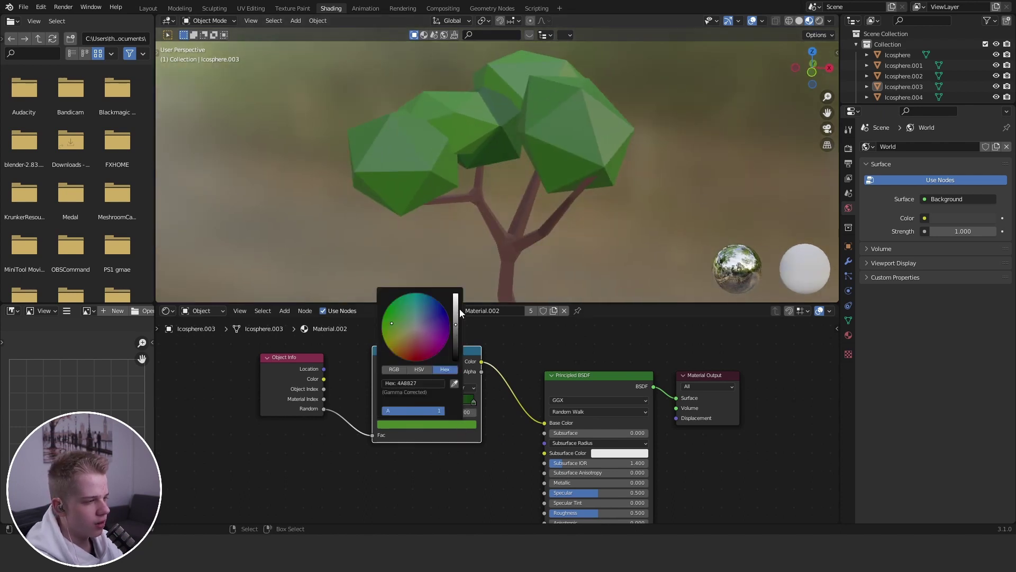
{"action": "left_click_drag", "start_coordinate": [456, 312], "coordinate": [456, 305]}
Step: Save the Blender file to the Desktop folder as untitled.blend
{"action": "key", "text": "ctrl+s"}
{"action": "left_click", "coordinate": [222, 263]}
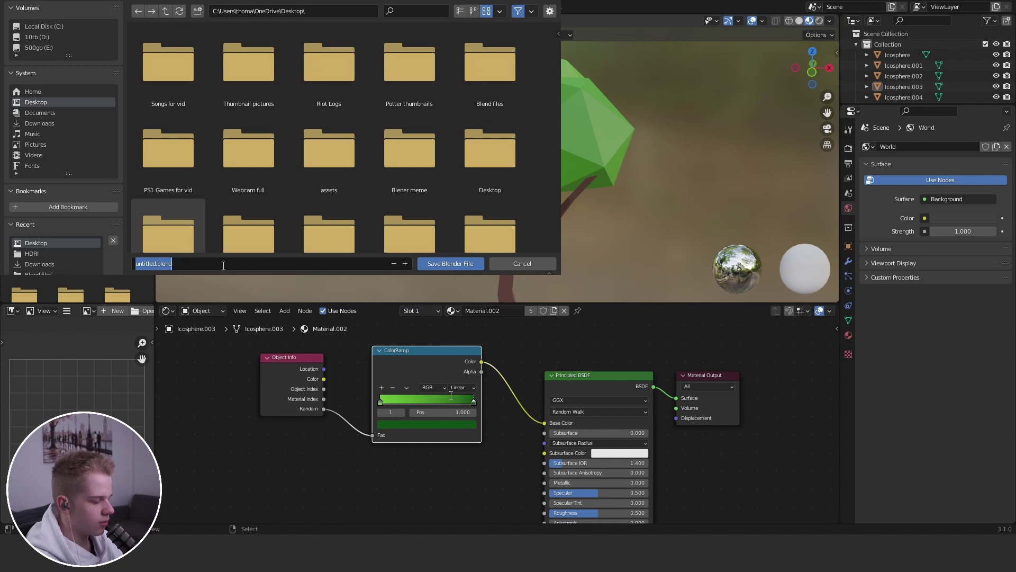
{"action": "key", "text": "Return"}
{"action": "key", "text": "Return"}
Step: Select the trunk and all five foliage icospheres in wireframe view and copy them for pasting into another file
{"action": "middle_click_drag", "start_coordinate": [474, 152], "coordinate": [553, 158]}
{"action": "scroll", "coordinate": [476, 230], "scroll_direction": "down", "scroll_amount": 6}
{"action": "key", "text": "z"}
{"action": "left_click_drag", "start_coordinate": [418, 249], "coordinate": [616, 118]}
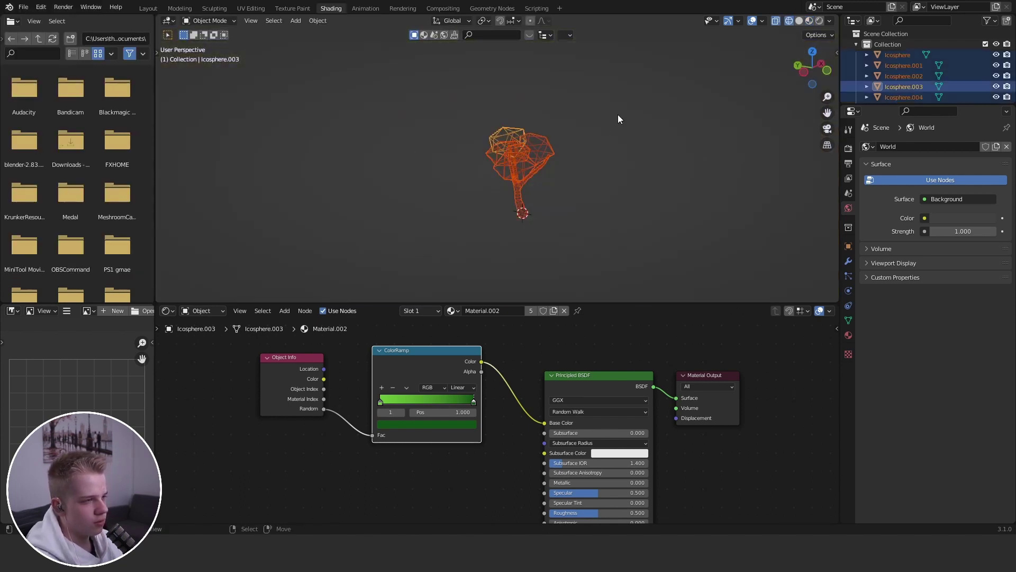
{"action": "key", "text": "z"}
{"action": "key", "text": "ctrl+c"}
Step: Open the recently used landscape scene file without saving the changes in the tree file
{"action": "left_click", "coordinate": [23, 7]}
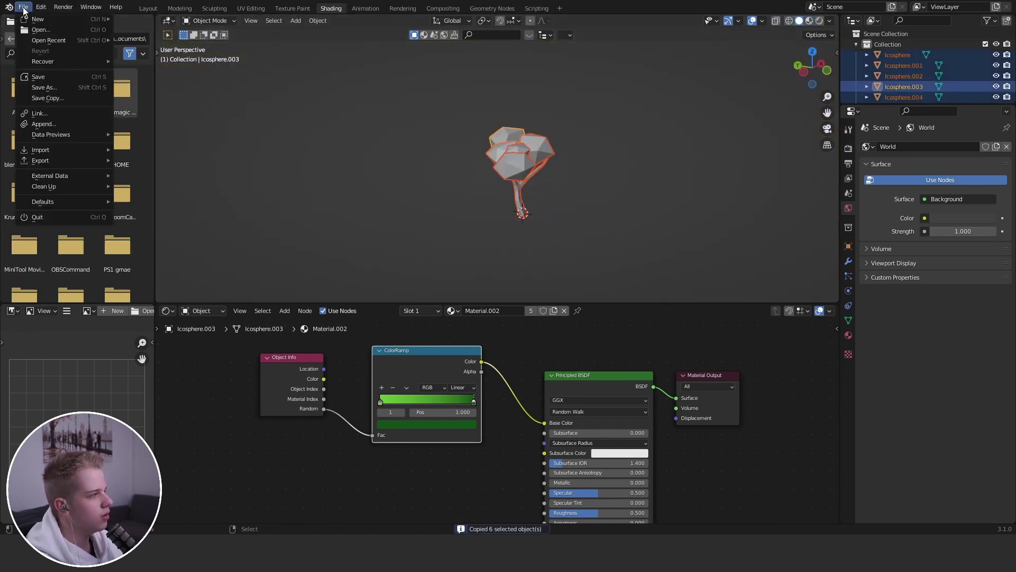
{"action": "left_click", "coordinate": [40, 29]}
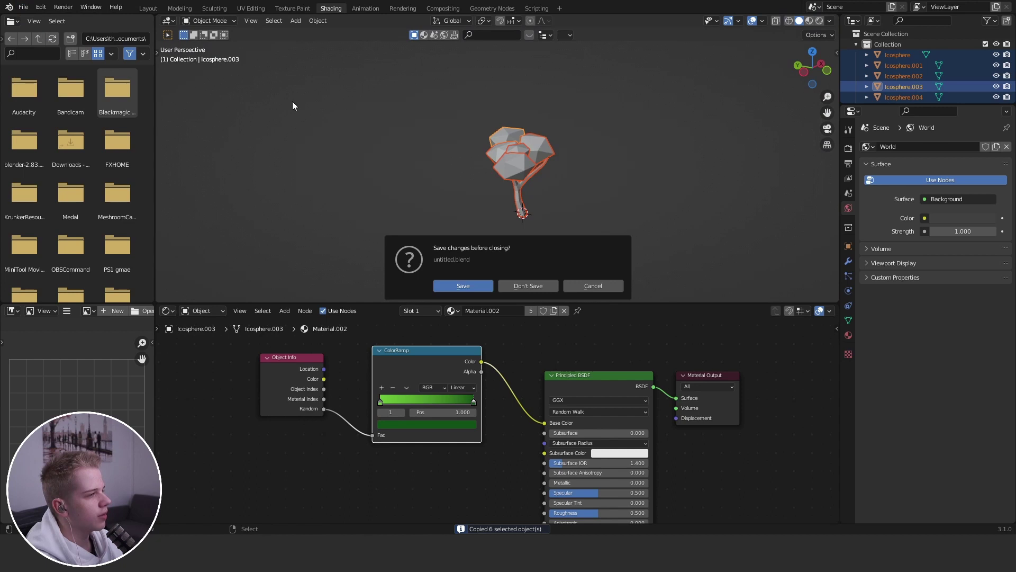
{"action": "left_click", "coordinate": [528, 288]}
{"action": "left_click", "coordinate": [23, 7]}
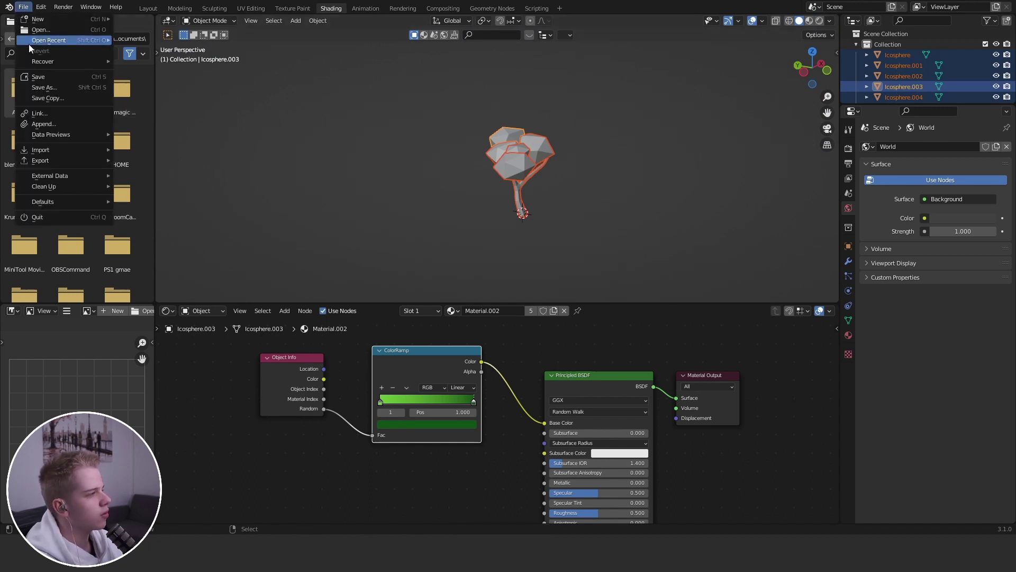
{"action": "left_click", "coordinate": [183, 39]}
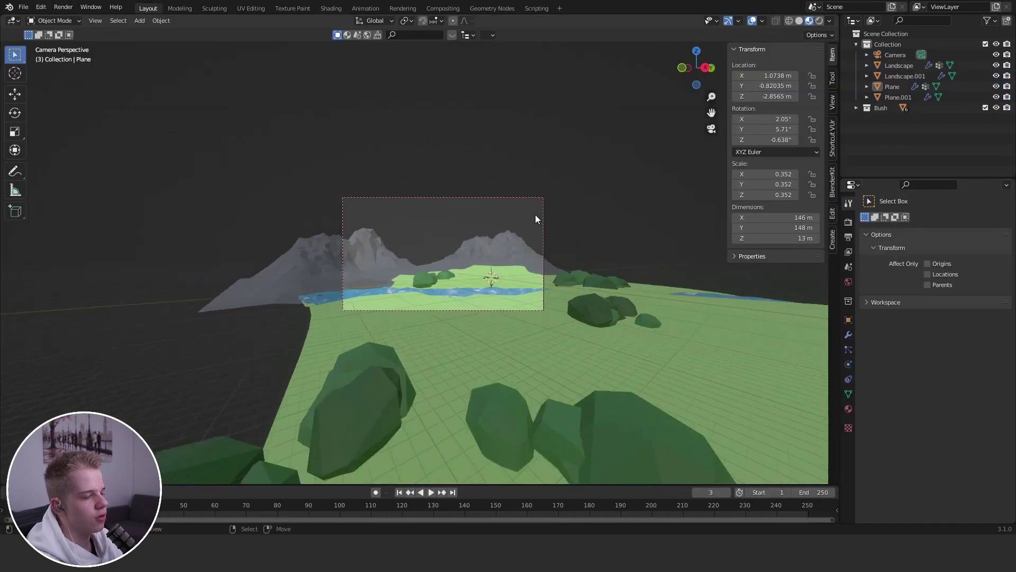
Step: Paste the copied tree objects and move them in top view beyond the landscape's edge, the trunk at about X 99 m, Y 1.3 m
{"action": "key", "text": "ctrl+v"}
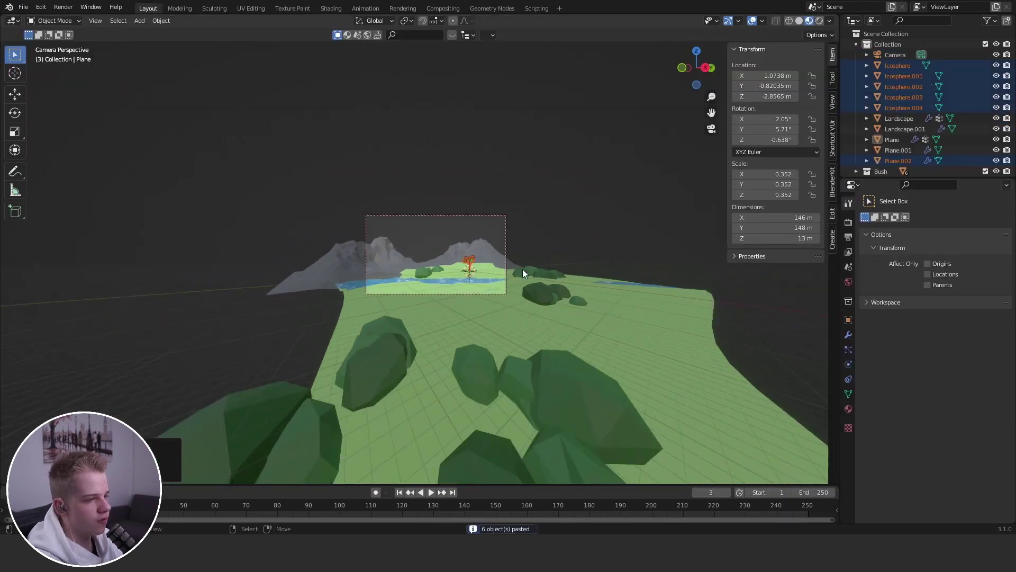
{"action": "middle_click_drag", "start_coordinate": [522, 269], "coordinate": [503, 306]}
{"action": "scroll", "coordinate": [453, 179], "scroll_direction": "up", "scroll_amount": 3}
{"action": "scroll", "coordinate": [584, 202], "scroll_direction": "up", "scroll_amount": 4}
{"action": "middle_click_drag", "start_coordinate": [452, 175], "coordinate": [375, 276]}
{"action": "key", "text": "KP_7"}
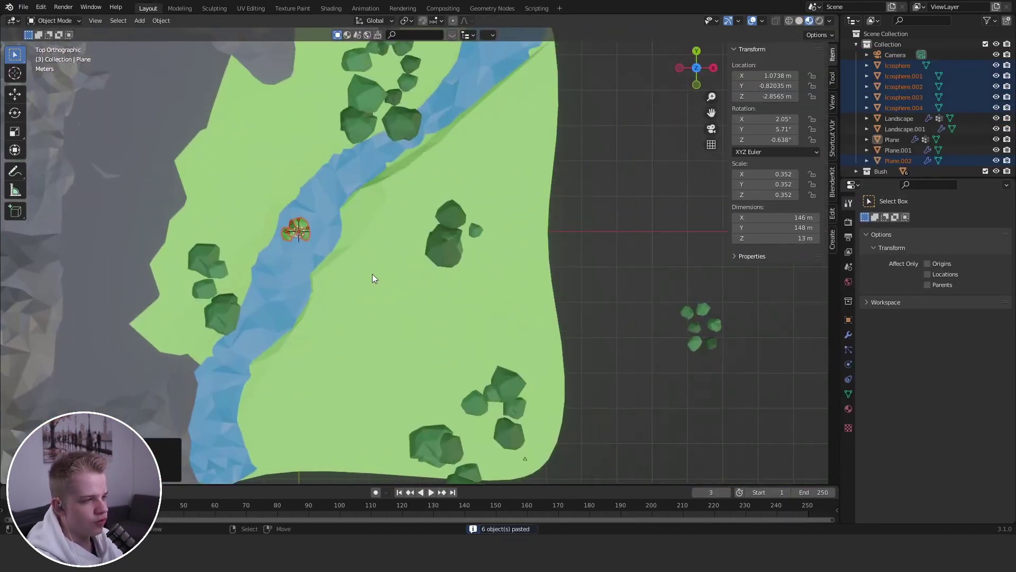
{"action": "key", "text": "g"}
{"action": "left_click", "coordinate": [719, 275]}
Step: Make the trunk the active object, try joining the foliage icospheres into it, and undo the join
{"action": "scroll", "coordinate": [719, 274], "scroll_direction": "up", "scroll_amount": 5}
{"action": "middle_click_drag", "start_coordinate": [719, 275], "coordinate": [499, 270], "text": "shift"}
{"action": "scroll", "coordinate": [498, 270], "scroll_direction": "up", "scroll_amount": 5}
{"action": "left_click", "coordinate": [405, 271], "text": "shift"}
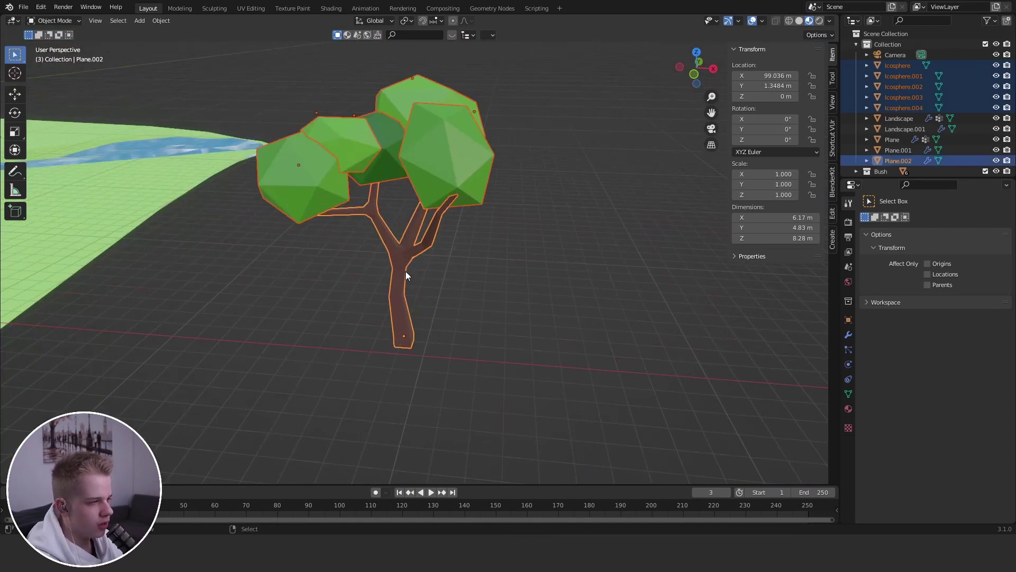
{"action": "key", "text": "ctrl+j"}
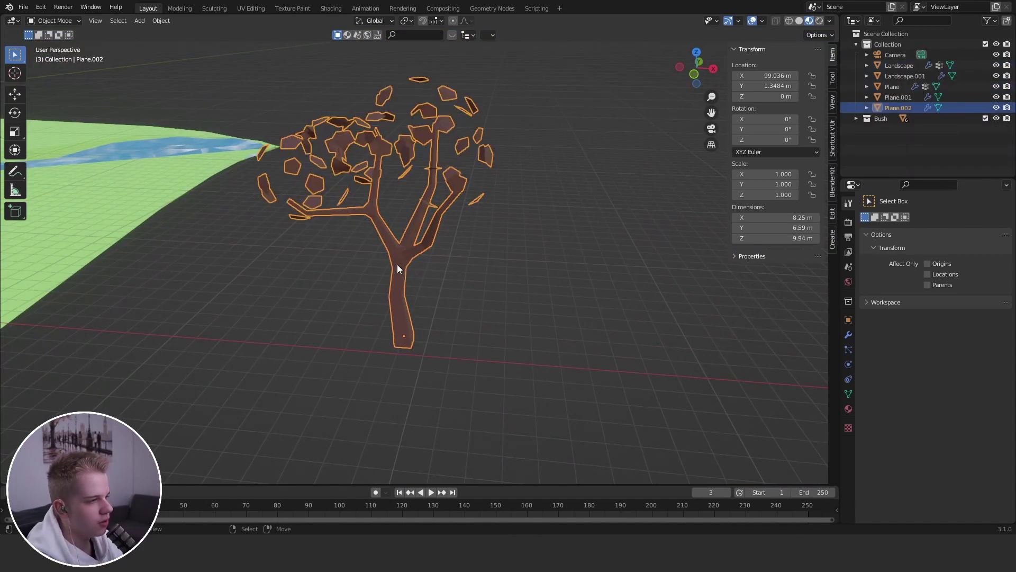
{"action": "middle_click_drag", "start_coordinate": [397, 265], "coordinate": [423, 262]}
{"action": "key", "text": "ctrl+z"}
{"action": "scroll", "coordinate": [415, 258], "scroll_direction": "up", "scroll_amount": 3}
{"action": "scroll", "coordinate": [441, 251], "scroll_direction": "down", "scroll_amount": 2}
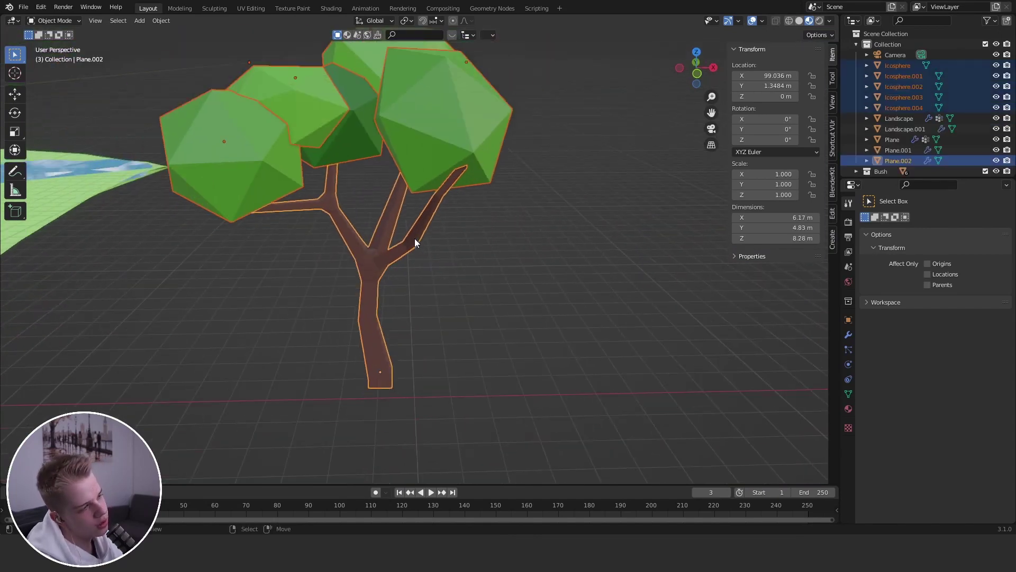
{"action": "left_click", "coordinate": [415, 238]}
{"action": "key", "text": "z"}
{"action": "scroll", "coordinate": [393, 264], "scroll_direction": "down", "scroll_amount": 3}
{"action": "key", "text": "ctrl+z"}
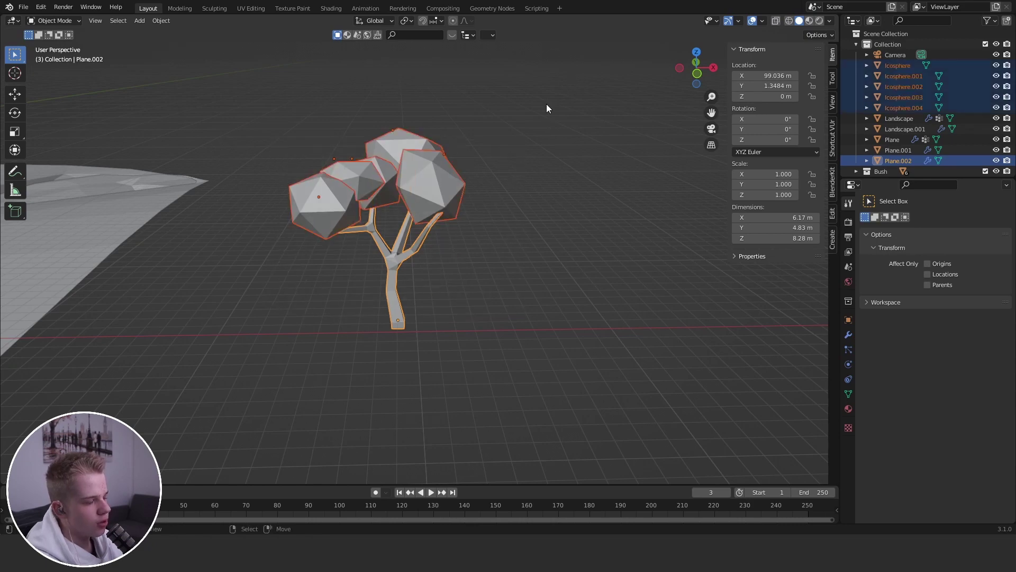
{"action": "key", "text": "ctrl+l"}
{"action": "key", "text": "Down"}
{"action": "key", "text": "Down"}
{"action": "key", "text": "Down"}
{"action": "key", "text": "Up"}
{"action": "key", "text": "Up"}
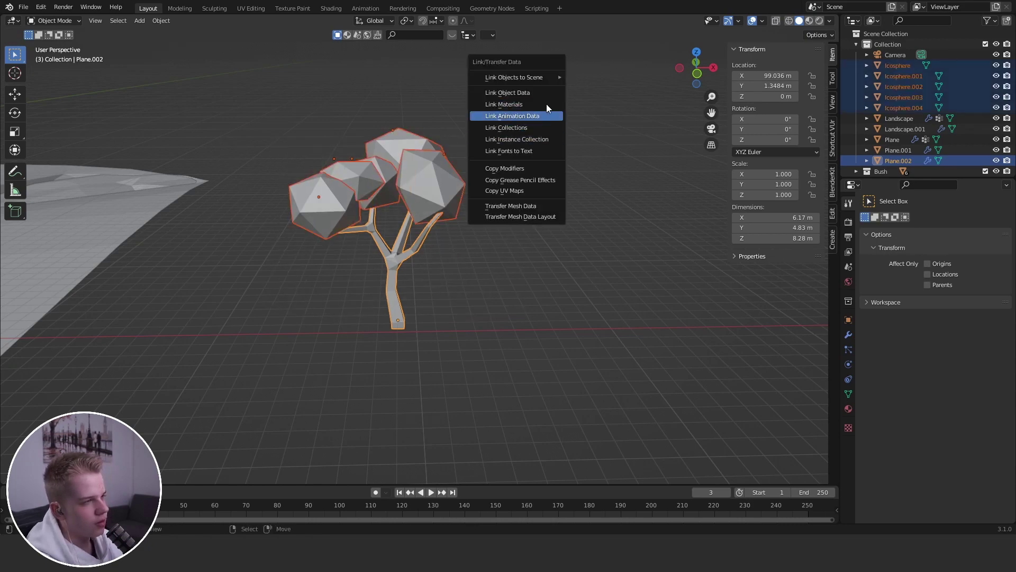
{"action": "key", "text": "Up"}
{"action": "key", "text": "Down"}
{"action": "key", "text": "Up"}
{"action": "key", "text": "Return"}
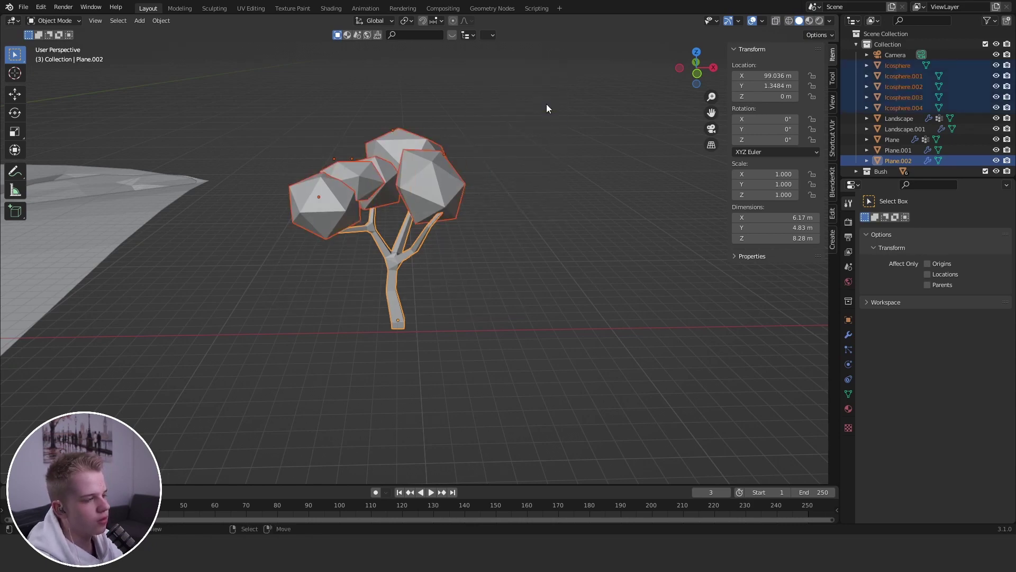
{"action": "key", "text": "z"}
{"action": "left_click", "coordinate": [535, 162]}
{"action": "middle_click_drag", "start_coordinate": [465, 177], "coordinate": [512, 206]}
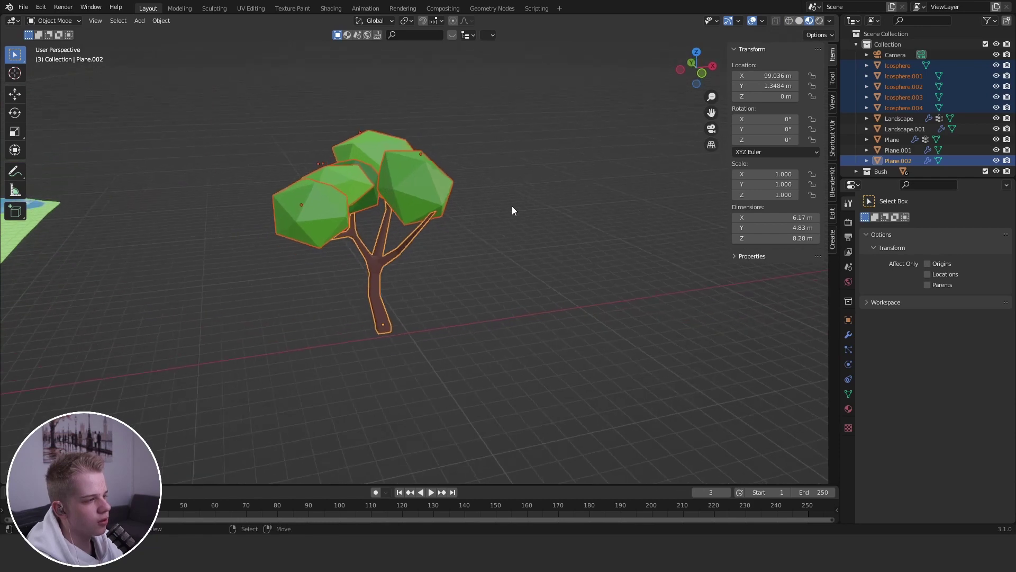
Step: Apply the trunk's modifiers and try joining the foliage icospheres into the trunk again
{"action": "left_click", "coordinate": [849, 334]}
{"action": "scroll", "coordinate": [582, 142], "scroll_direction": "up", "scroll_amount": 2}
{"action": "left_click", "coordinate": [386, 321], "text": "shift"}
{"action": "left_click", "coordinate": [377, 322], "text": "shift"}
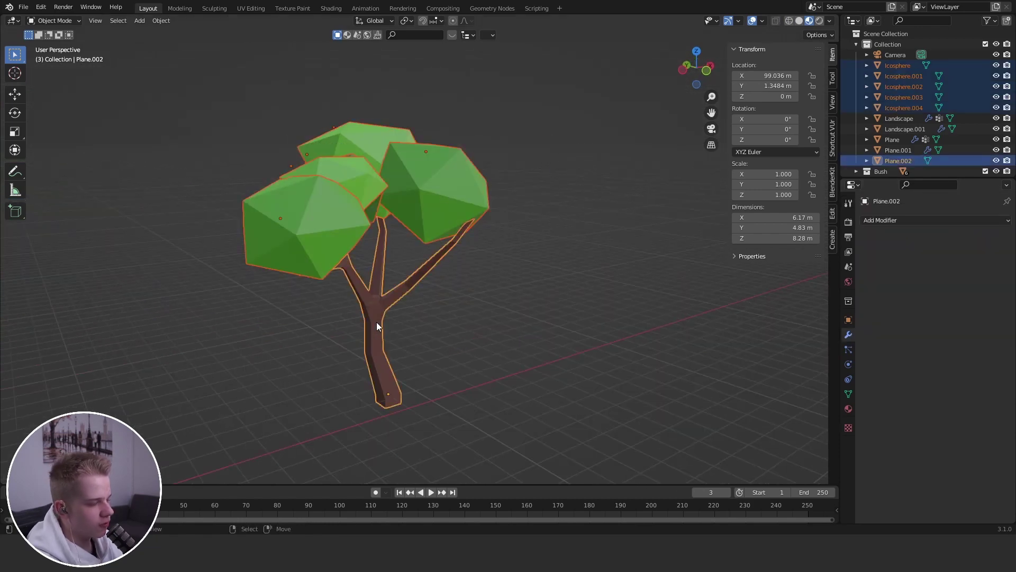
{"action": "key", "text": "ctrl+j"}
Step: Move the trunk and foliage objects into a new collection named Tree
{"action": "middle_click_drag", "start_coordinate": [685, 305], "coordinate": [462, 304], "text": "shift"}
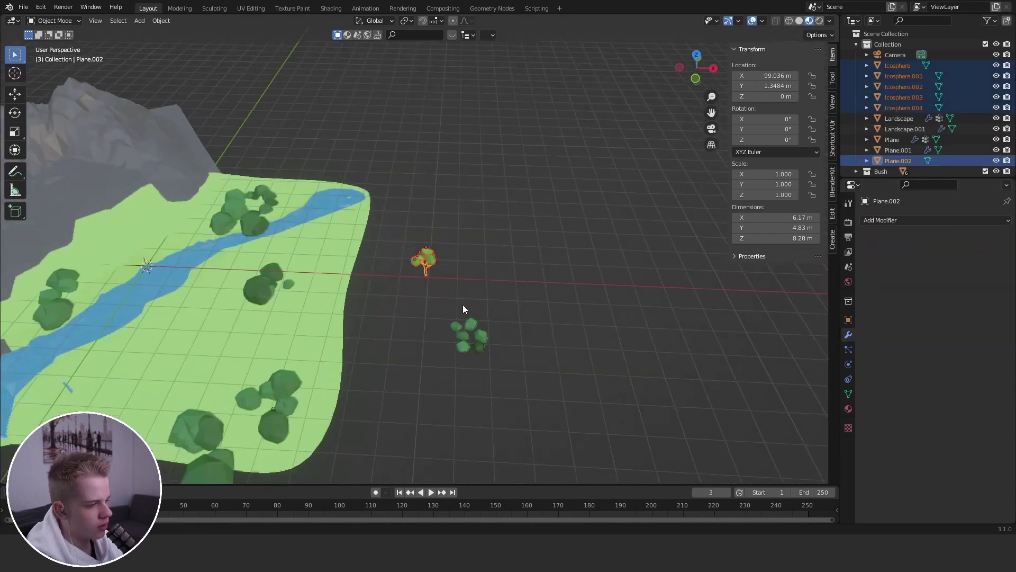
{"action": "scroll", "coordinate": [524, 256], "scroll_direction": "up", "scroll_amount": 8}
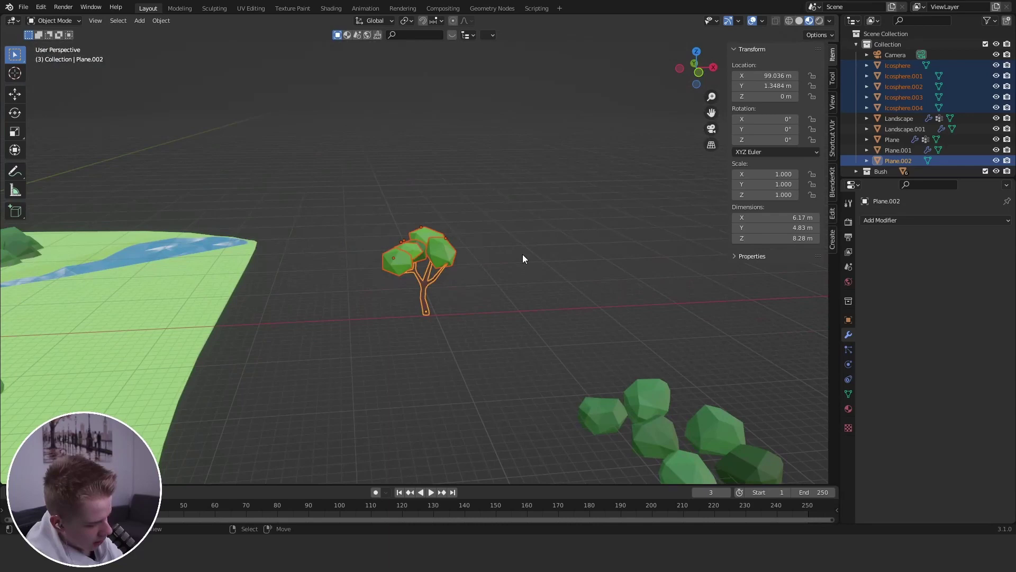
{"action": "key", "text": "m"}
{"action": "left_click", "coordinate": [523, 254]}
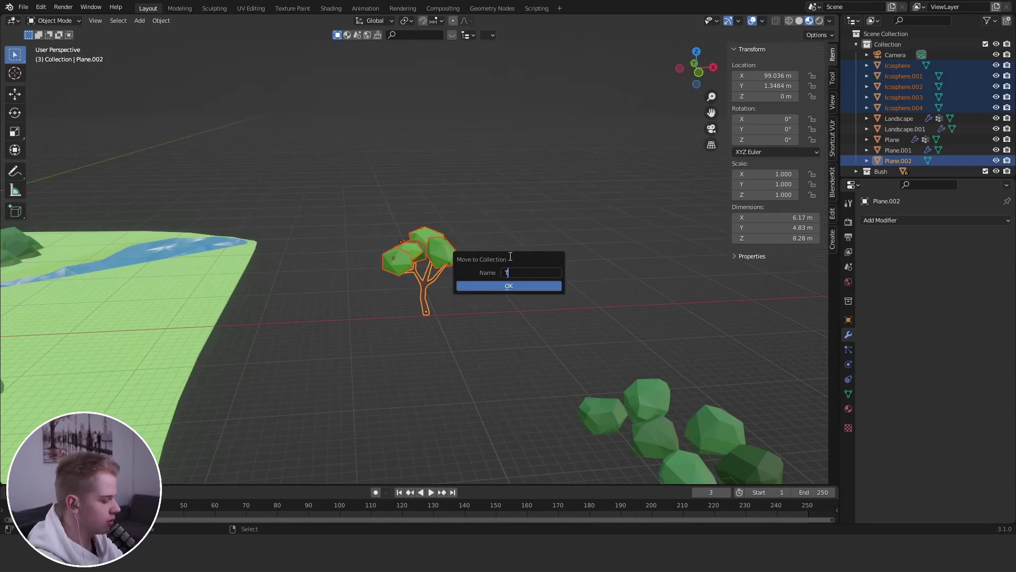
{"action": "type", "text": "Tree"}
{"action": "left_click", "coordinate": [529, 286]}
Step: Add a second particle system to the green ground plane and set its type to Hair
{"action": "scroll", "coordinate": [533, 285], "scroll_direction": "down", "scroll_amount": 8}
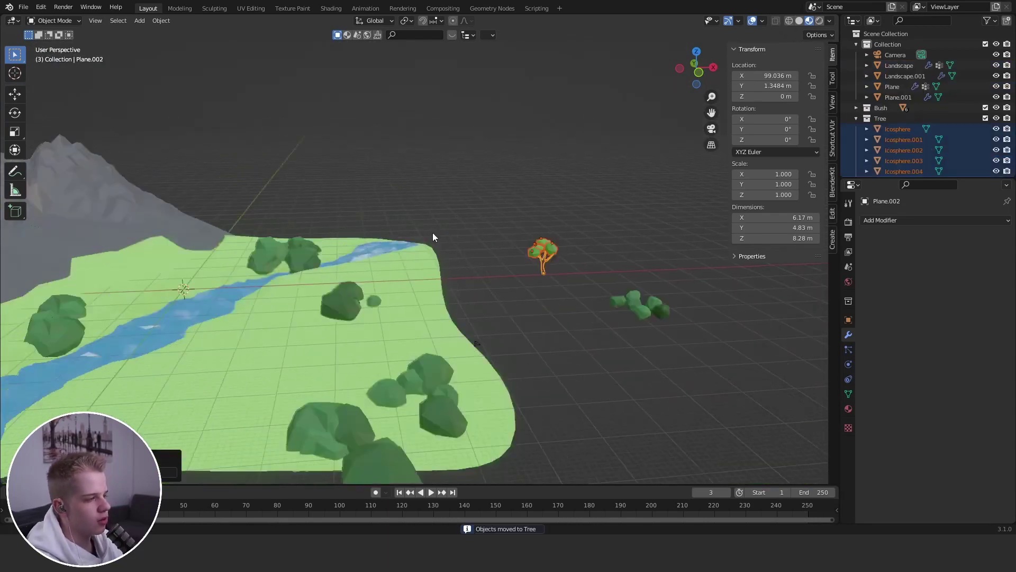
{"action": "scroll", "coordinate": [433, 233], "scroll_direction": "up", "scroll_amount": 5}
{"action": "scroll", "coordinate": [381, 276], "scroll_direction": "up", "scroll_amount": 2}
{"action": "left_click", "coordinate": [349, 251]}
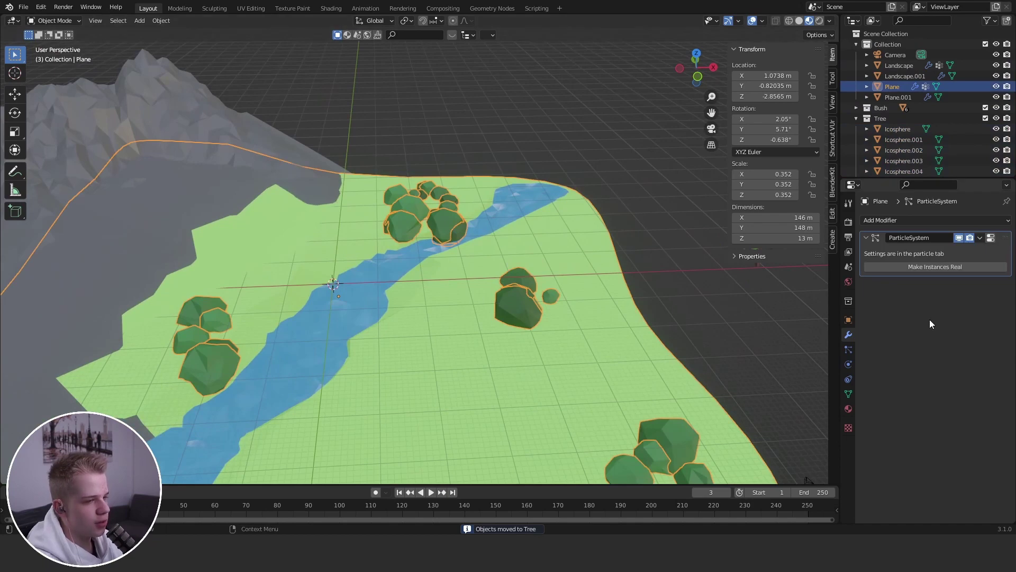
{"action": "left_click", "coordinate": [848, 350]}
{"action": "left_click", "coordinate": [1006, 222]}
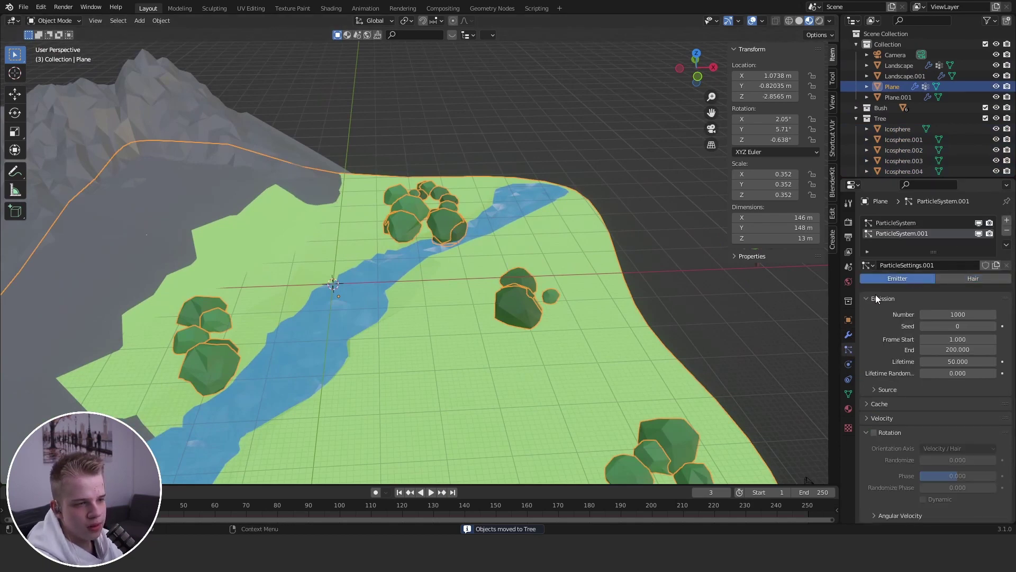
{"action": "left_click", "coordinate": [973, 278]}
Step: Render the new hair particles as a collection, using Tree as the instance collection with Whole Collection enabled
{"action": "scroll", "coordinate": [868, 340], "scroll_direction": "down", "scroll_amount": 6}
{"action": "scroll", "coordinate": [867, 338], "scroll_direction": "down", "scroll_amount": 5}
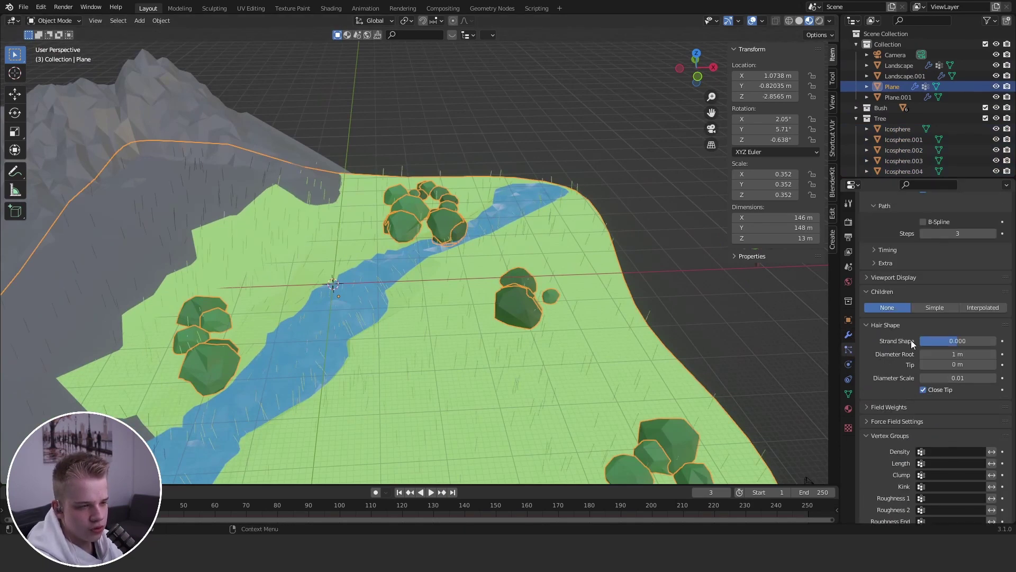
{"action": "scroll", "coordinate": [914, 317], "scroll_direction": "up", "scroll_amount": 5}
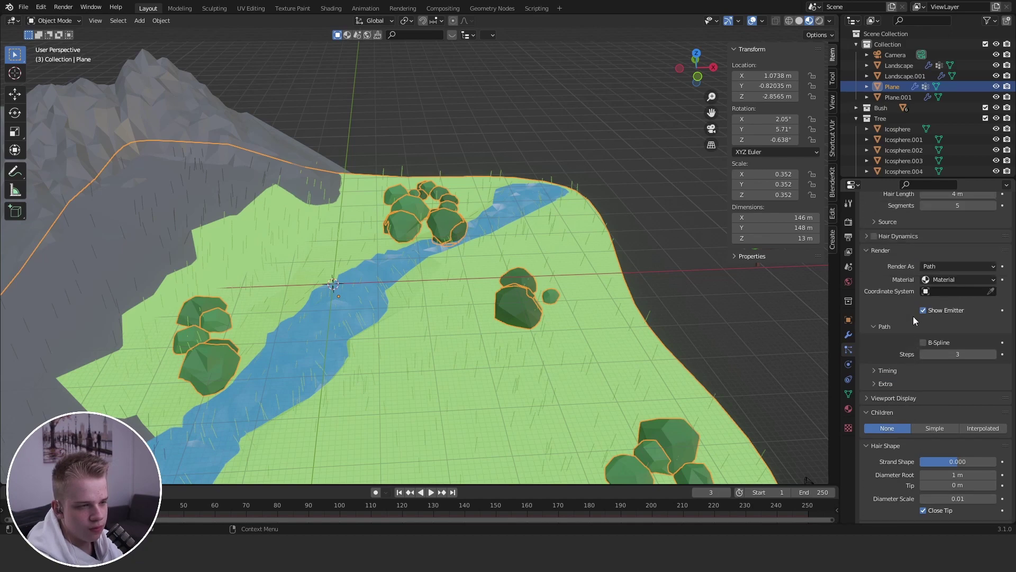
{"action": "left_click", "coordinate": [940, 287]}
{"action": "left_click", "coordinate": [944, 335]}
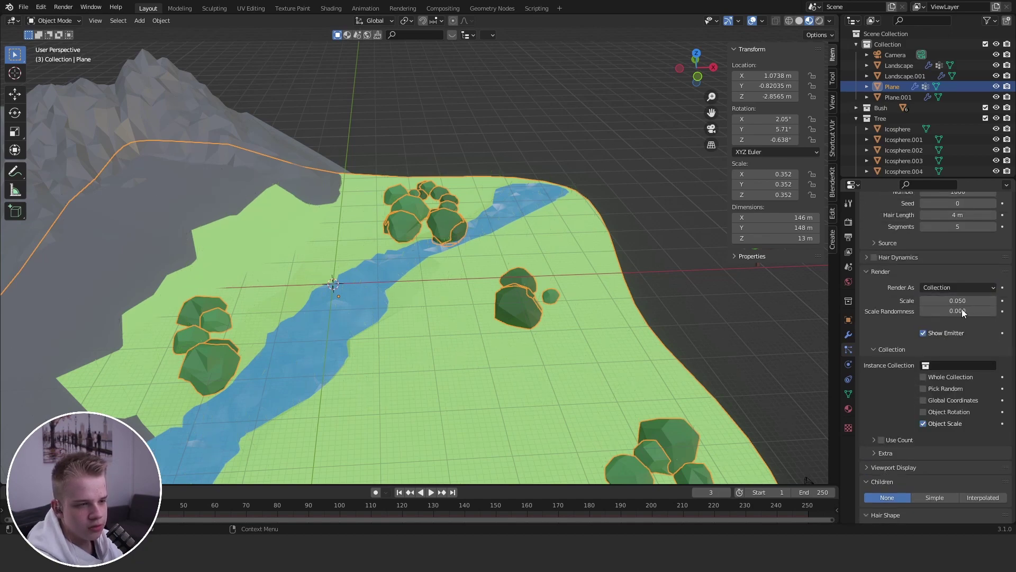
{"action": "left_click", "coordinate": [953, 366]}
{"action": "left_click", "coordinate": [931, 403]}
{"action": "scroll", "coordinate": [532, 324], "scroll_direction": "up", "scroll_amount": 6}
{"action": "middle_click_drag", "start_coordinate": [530, 326], "coordinate": [548, 300]}
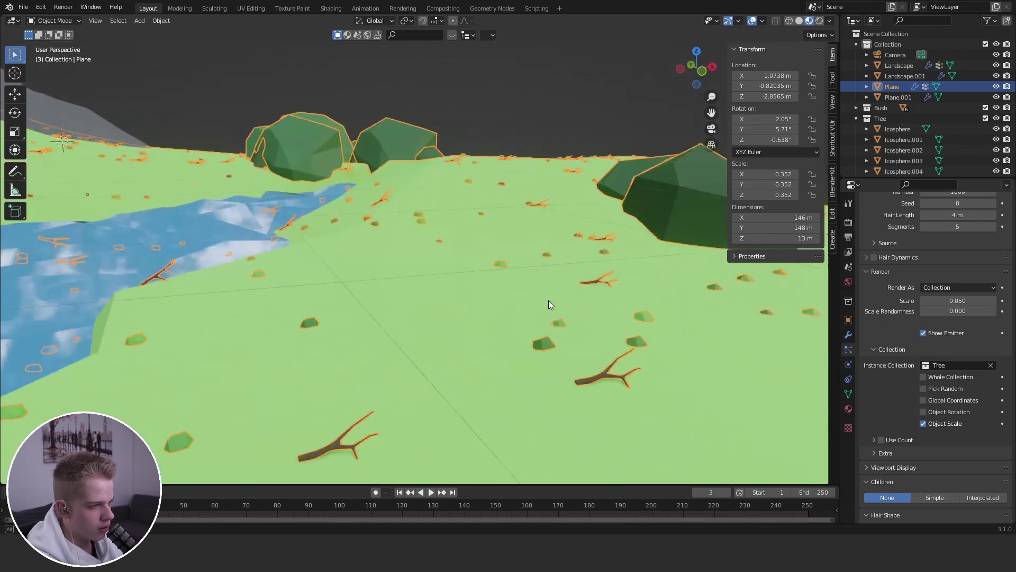
{"action": "scroll", "coordinate": [627, 263], "scroll_direction": "up", "scroll_amount": 3}
{"action": "left_click", "coordinate": [936, 378]}
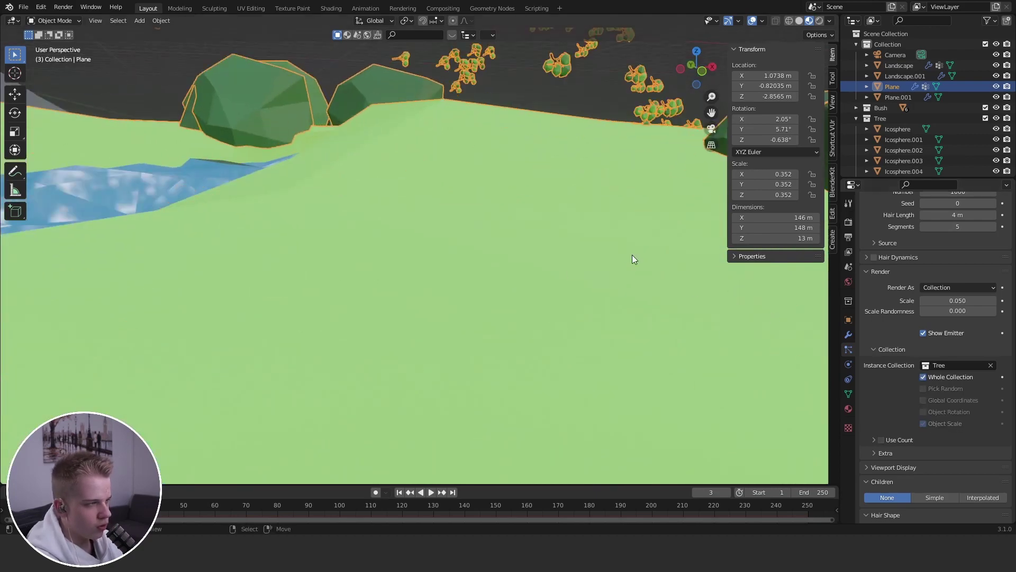
Step: Select the tree's foliage icospheres with the trunk as the active object and parent them to the trunk using Object
{"action": "scroll", "coordinate": [630, 255], "scroll_direction": "down", "scroll_amount": 5}
{"action": "middle_click_drag", "start_coordinate": [505, 269], "coordinate": [547, 324]}
{"action": "key", "text": "alt+a"}
{"action": "scroll", "coordinate": [548, 351], "scroll_direction": "down", "scroll_amount": 4}
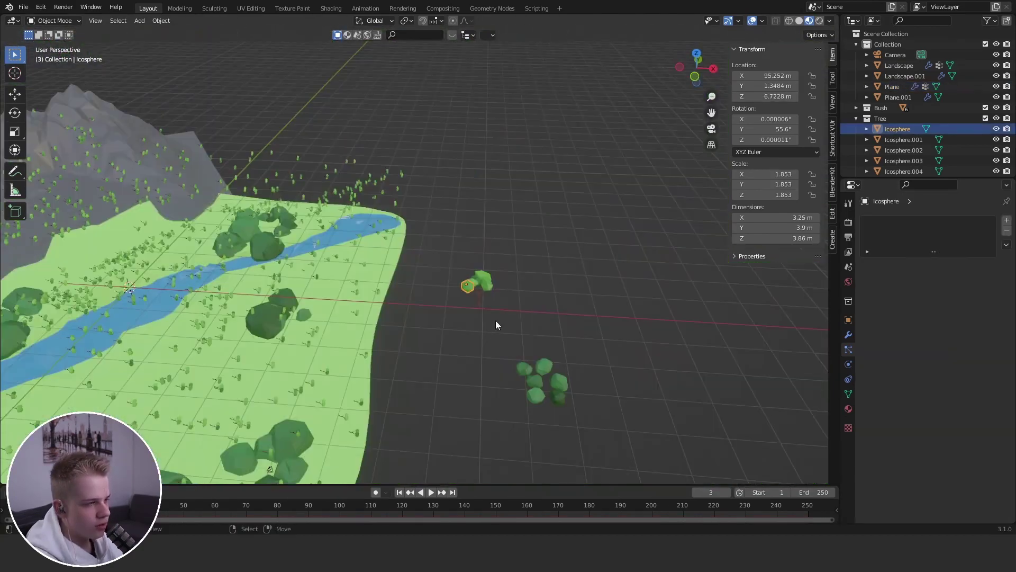
{"action": "left_click", "coordinate": [496, 312]}
{"action": "scroll", "coordinate": [530, 318], "scroll_direction": "up", "scroll_amount": 3}
{"action": "key", "text": "ctrl+p"}
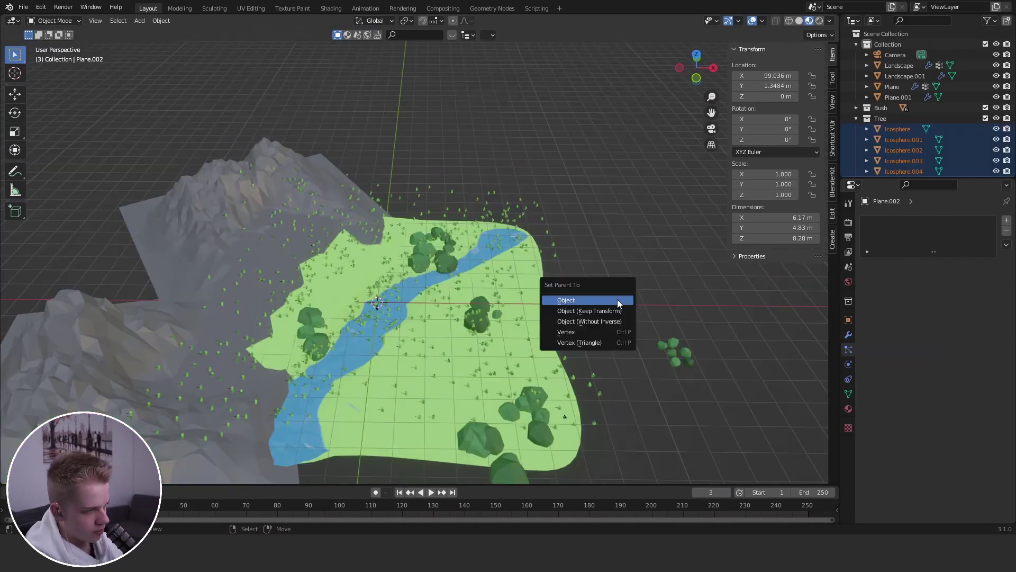
{"action": "left_click", "coordinate": [618, 302]}
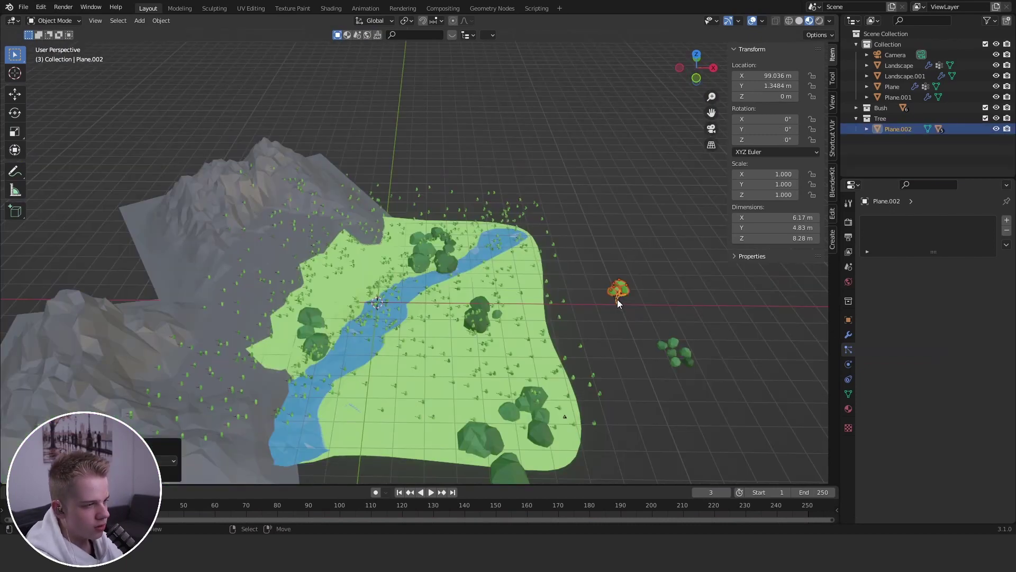
Step: Move the original tree by -99.13 m along X to the centre of the scene
{"action": "key", "text": "alt+a"}
{"action": "left_click", "coordinate": [617, 299]}
{"action": "key", "text": "g"}
{"action": "key", "text": "x"}
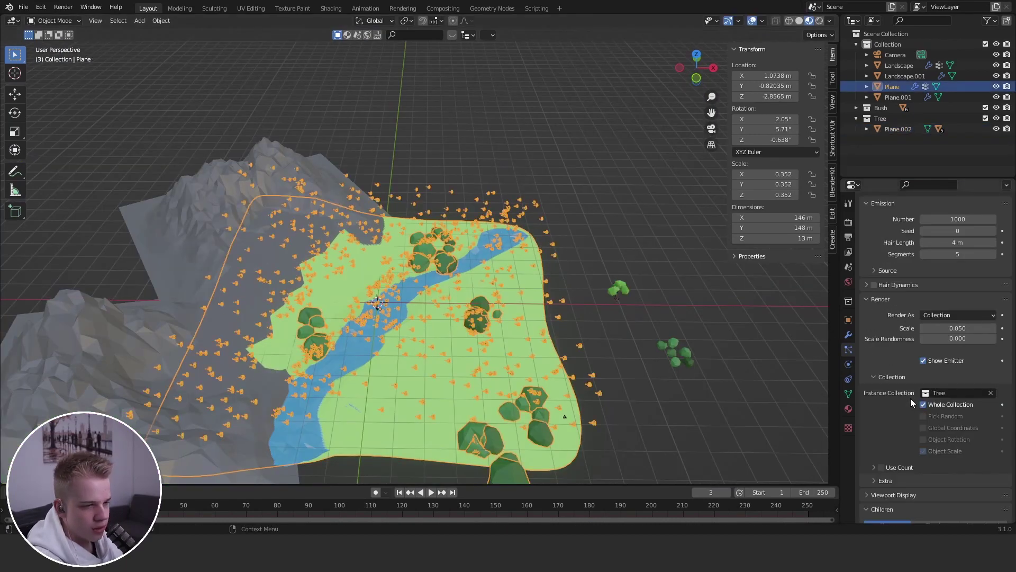
{"action": "scroll", "coordinate": [912, 403], "scroll_direction": "down", "scroll_amount": 5}
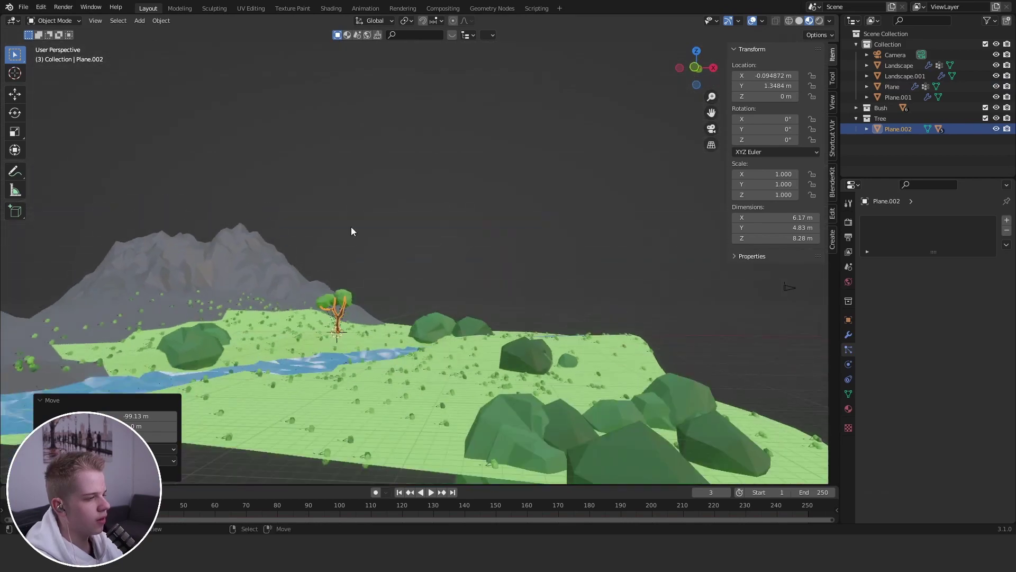
Step: Rotate the original tree 90° about the Y axis, viewed from the front
{"action": "middle_click_drag", "start_coordinate": [351, 226], "coordinate": [510, 212]}
{"action": "key", "text": "KP_1"}
{"action": "key", "text": "r"}
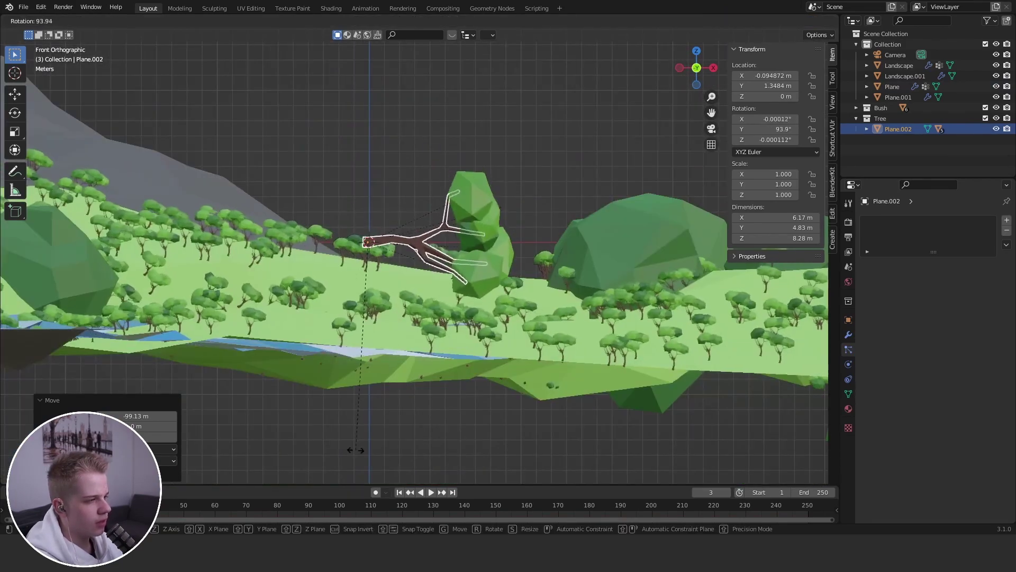
{"action": "left_click", "coordinate": [355, 449]}
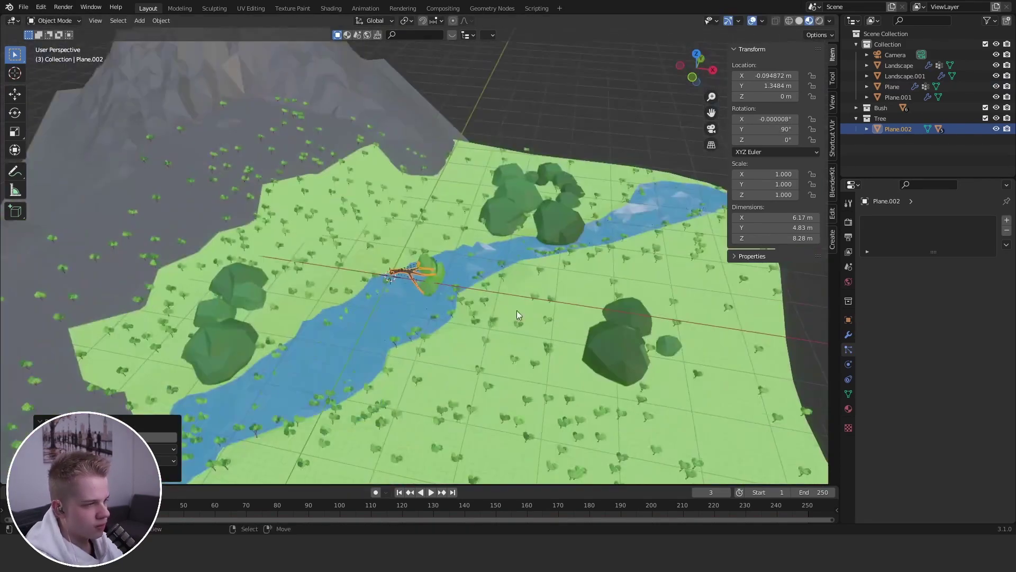
Step: Enable Advanced and Rotation for the tree particles, with Phase at 0.571 and Randomize Phase at 1.891
{"action": "left_click", "coordinate": [943, 291]}
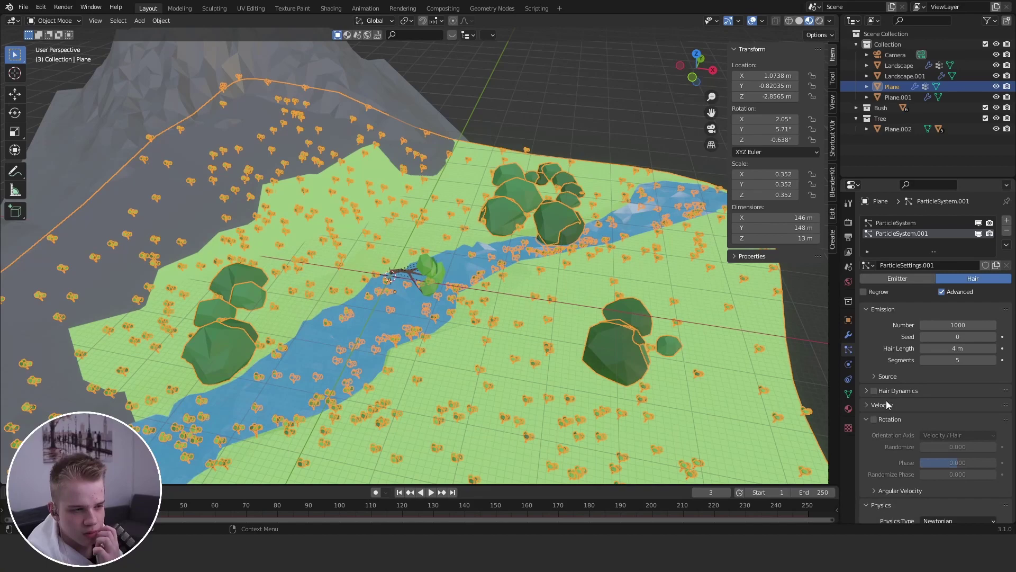
{"action": "left_click", "coordinate": [874, 419]}
{"action": "scroll", "coordinate": [954, 405], "scroll_direction": "down", "scroll_amount": 2}
{"action": "left_click_drag", "start_coordinate": [945, 420], "coordinate": [982, 433]}
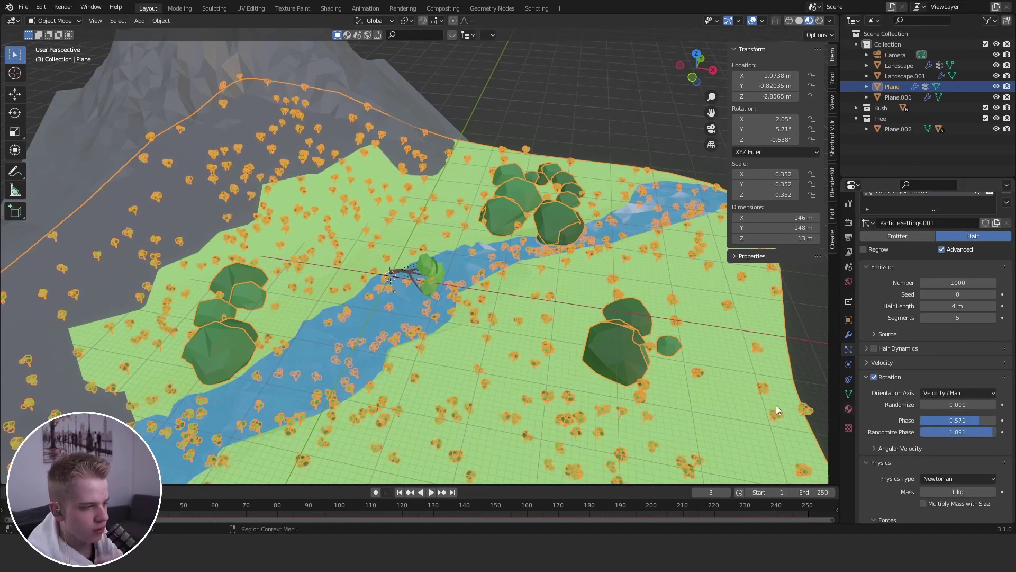
{"action": "middle_click_drag", "start_coordinate": [776, 405], "coordinate": [707, 281]}
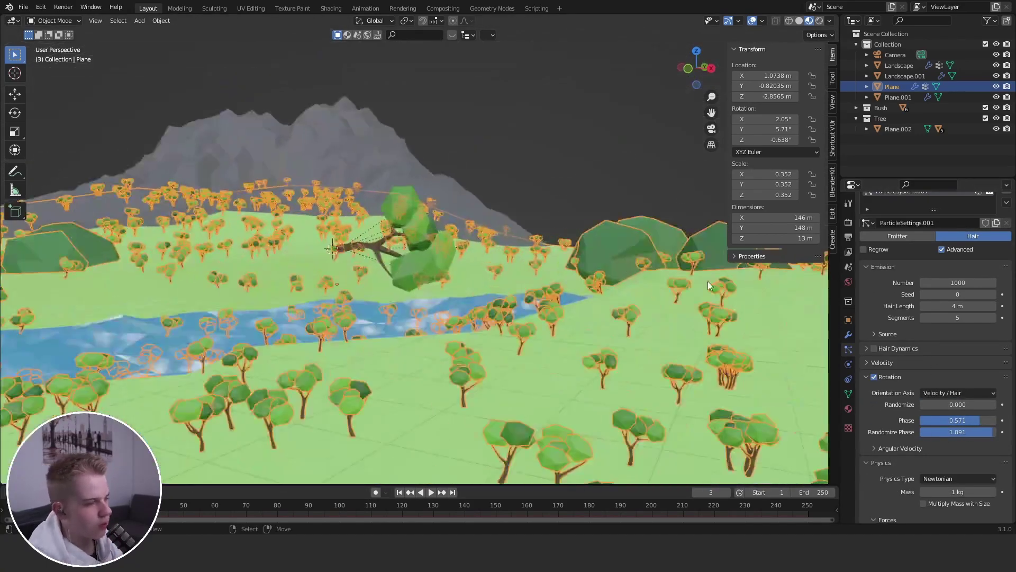
Step: Set the number of tree particles on the ground plane to 20
{"action": "left_click", "coordinate": [968, 279]}
{"action": "type", "text": "20"}
{"action": "key", "text": "Return"}
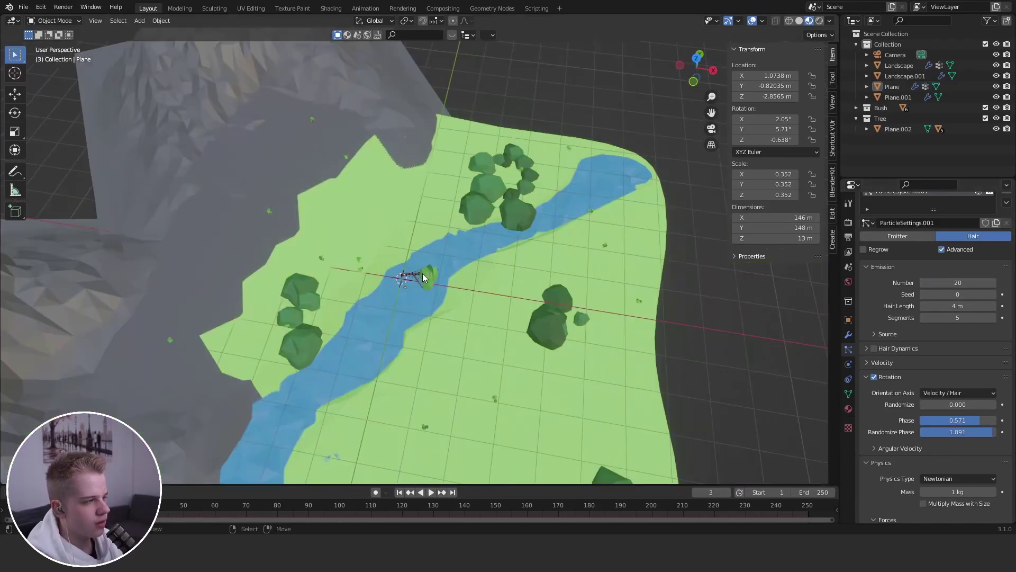
Step: Hide the original tree's trunk in both the viewport and renders
{"action": "left_click", "coordinate": [404, 278]}
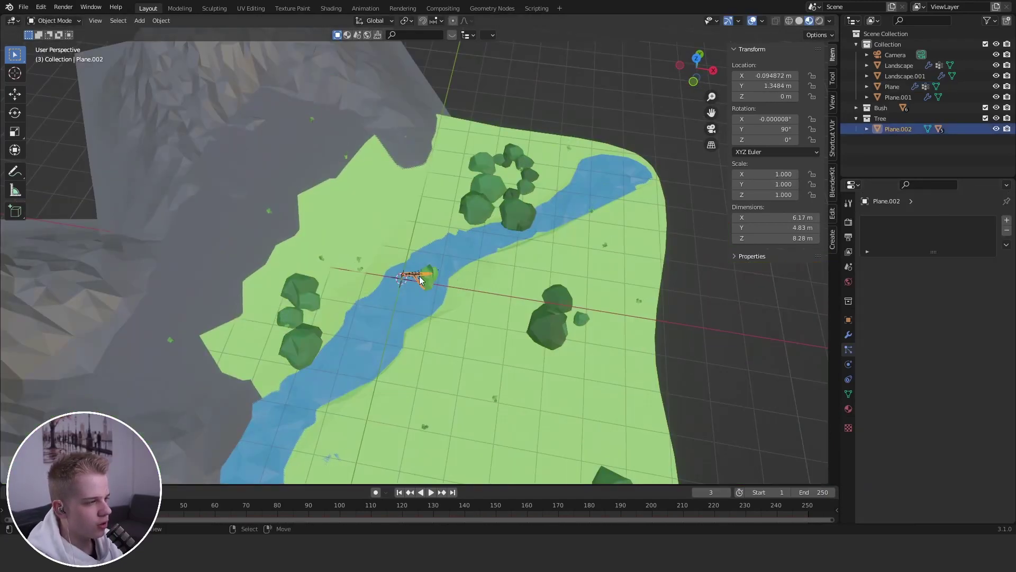
{"action": "middle_click_drag", "start_coordinate": [419, 275], "coordinate": [532, 267]}
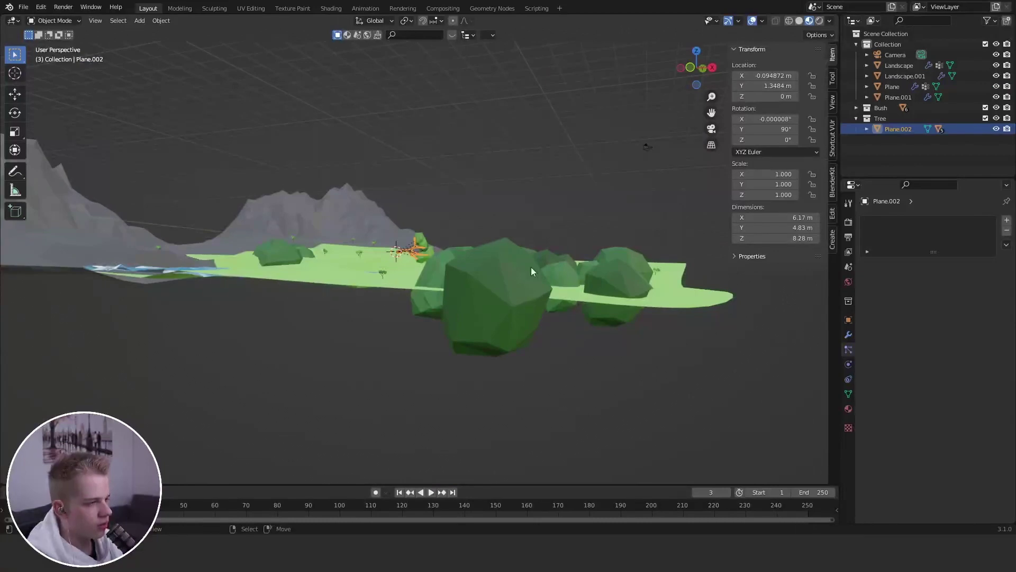
{"action": "left_click", "coordinate": [1007, 130]}
{"action": "middle_click_drag", "start_coordinate": [394, 159], "coordinate": [462, 200]}
{"action": "right_click", "coordinate": [388, 232]}
{"action": "middle_click_drag", "start_coordinate": [462, 260], "coordinate": [460, 227]}
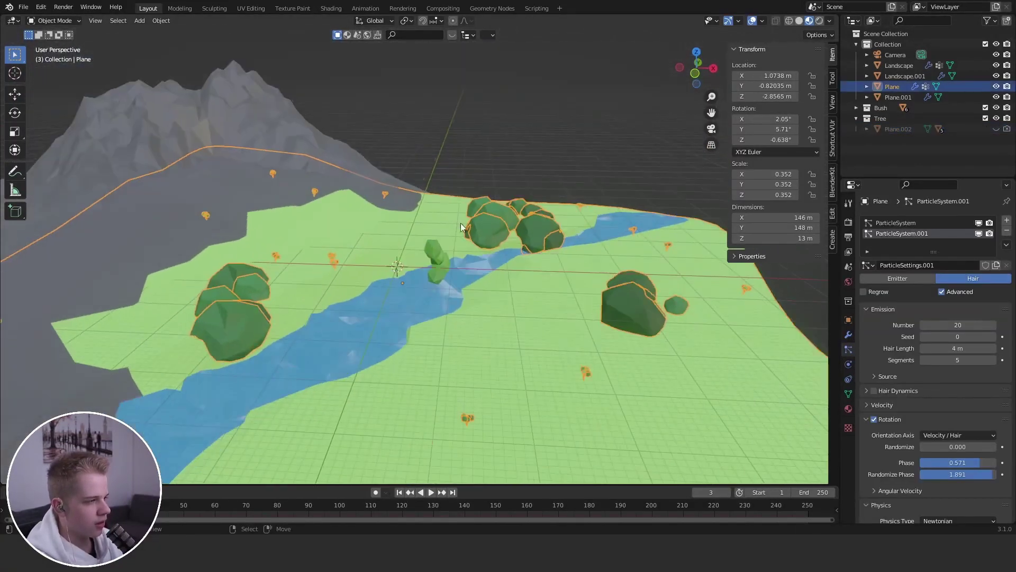
Step: Hide the whole Tree collection, including the original foliage, in both the viewport and renders
{"action": "scroll", "coordinate": [462, 228], "scroll_direction": "up", "scroll_amount": 2}
{"action": "left_click", "coordinate": [439, 247]}
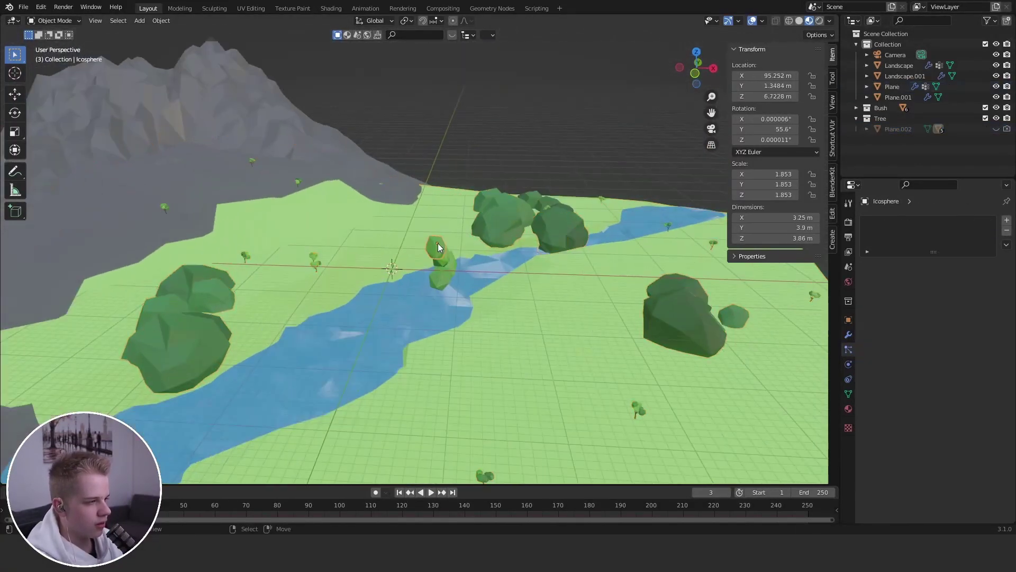
{"action": "left_click", "coordinate": [1008, 118]}
{"action": "scroll", "coordinate": [529, 224], "scroll_direction": "down", "scroll_amount": 4}
Step: Increase the render scale of the tree particles on the ground plane so the scattered trees are several times larger
{"action": "left_click", "coordinate": [338, 215]}
{"action": "scroll", "coordinate": [579, 256], "scroll_direction": "up", "scroll_amount": 5}
{"action": "middle_click_drag", "start_coordinate": [579, 256], "coordinate": [592, 220]}
{"action": "scroll", "coordinate": [949, 364], "scroll_direction": "down", "scroll_amount": 4}
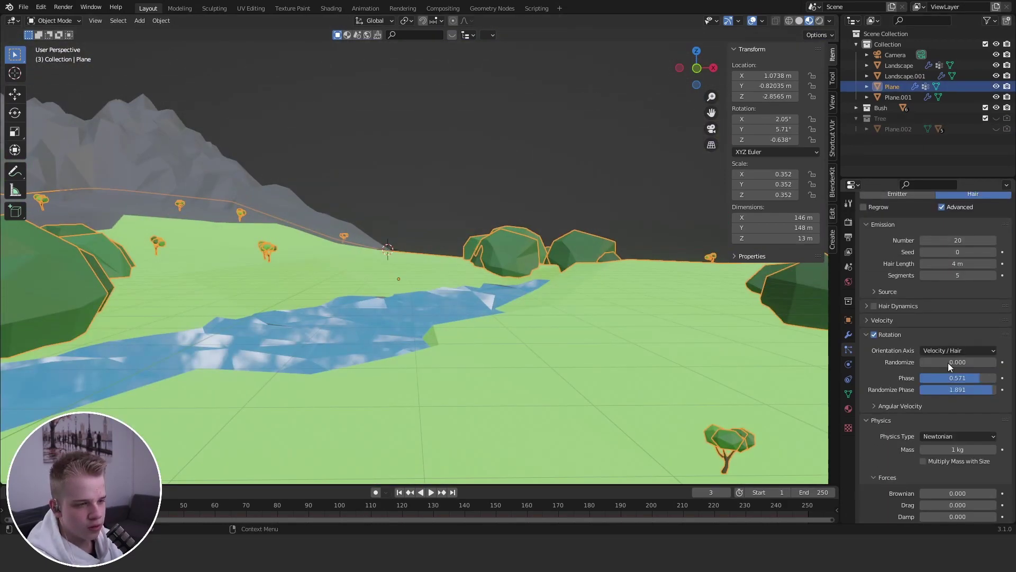
{"action": "scroll", "coordinate": [947, 372], "scroll_direction": "down", "scroll_amount": 10}
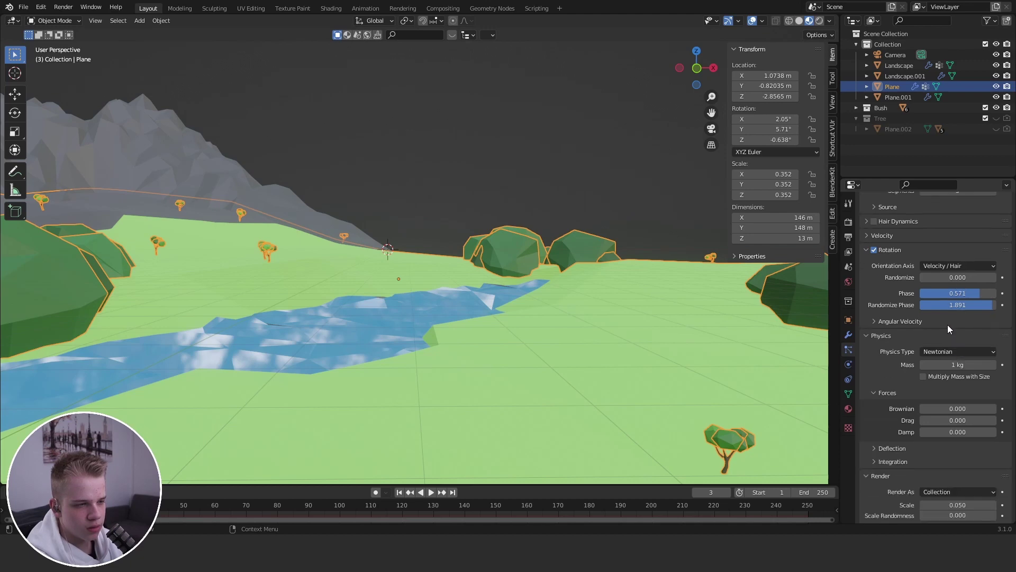
{"action": "scroll", "coordinate": [958, 357], "scroll_direction": "down", "scroll_amount": 2}
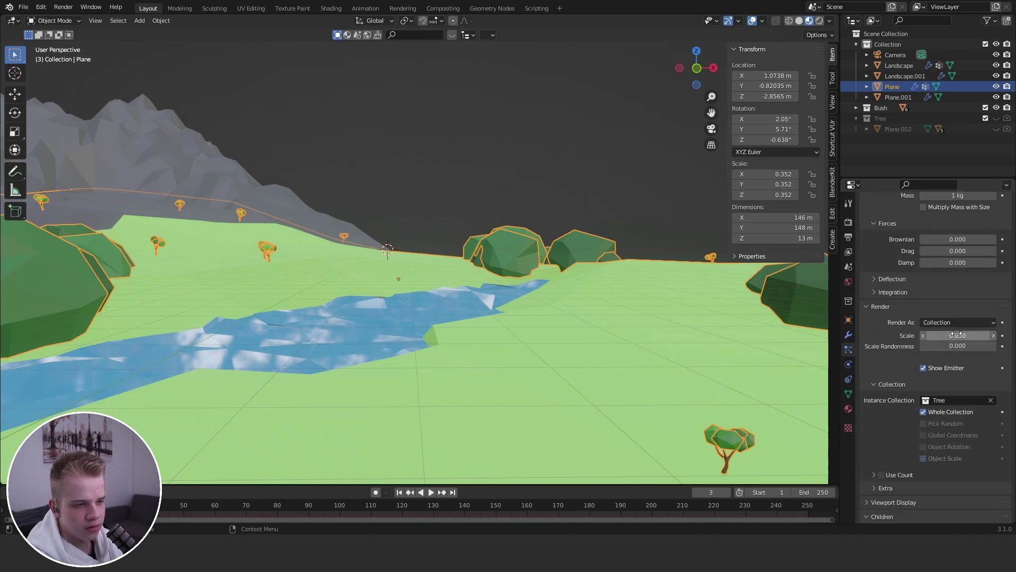
{"action": "left_click_drag", "start_coordinate": [957, 335], "coordinate": [984, 345]}
{"action": "scroll", "coordinate": [476, 260], "scroll_direction": "down", "scroll_amount": 5}
{"action": "middle_click_drag", "start_coordinate": [477, 249], "coordinate": [532, 288]}
{"action": "key", "text": "alt+a"}
{"action": "right_click", "coordinate": [447, 296]}
{"action": "scroll", "coordinate": [481, 253], "scroll_direction": "up", "scroll_amount": 3}
{"action": "scroll", "coordinate": [918, 299], "scroll_direction": "up", "scroll_amount": 5}
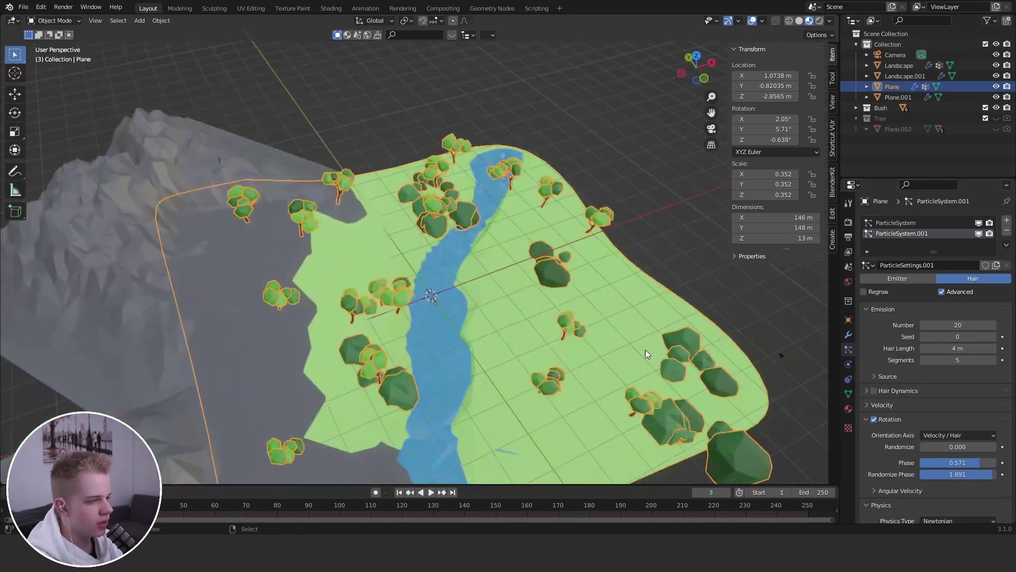
Step: Switch the ground plane to Weight Paint mode and add a vertex group named Tree desnsity
{"action": "key", "text": "ctrl+Tab"}
{"action": "left_click", "coordinate": [848, 394]}
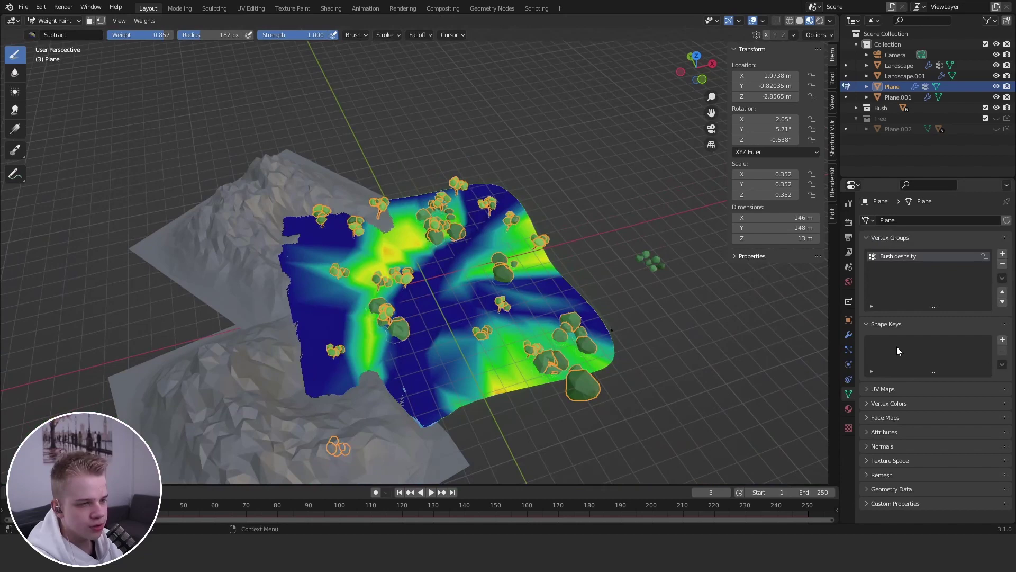
{"action": "left_click", "coordinate": [1002, 255]}
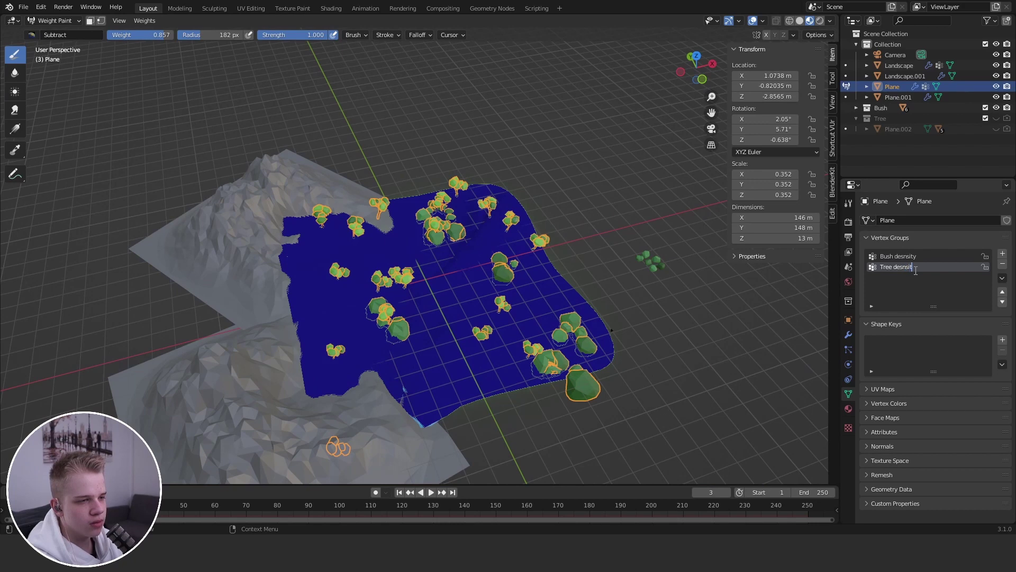
Step: Assign the Tree desnsity vertex group as the Density group of the tree particle system
{"action": "left_click", "coordinate": [848, 350]}
{"action": "scroll", "coordinate": [903, 303], "scroll_direction": "down", "scroll_amount": 10}
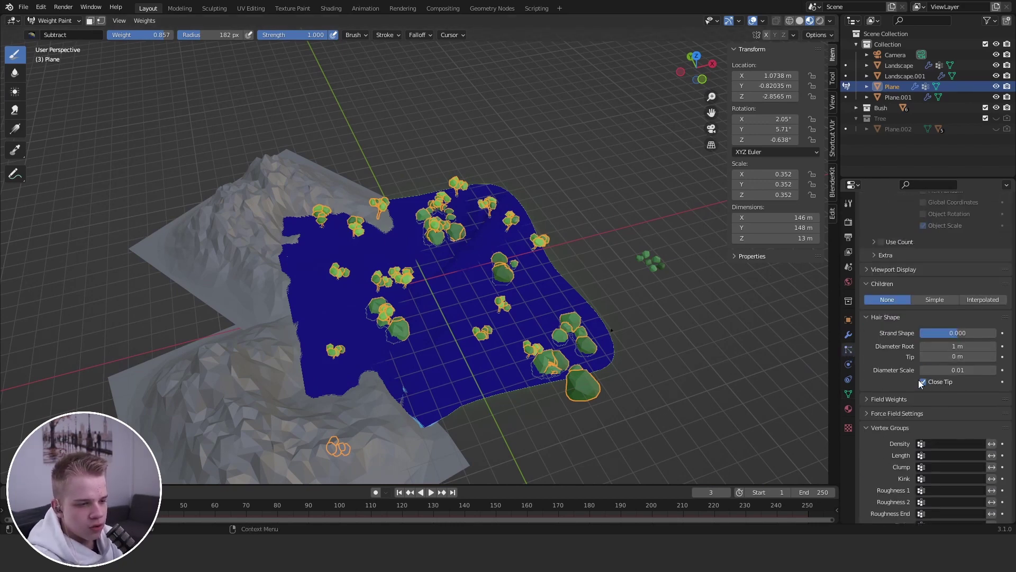
{"action": "left_click", "coordinate": [953, 443]}
{"action": "left_click", "coordinate": [938, 341]}
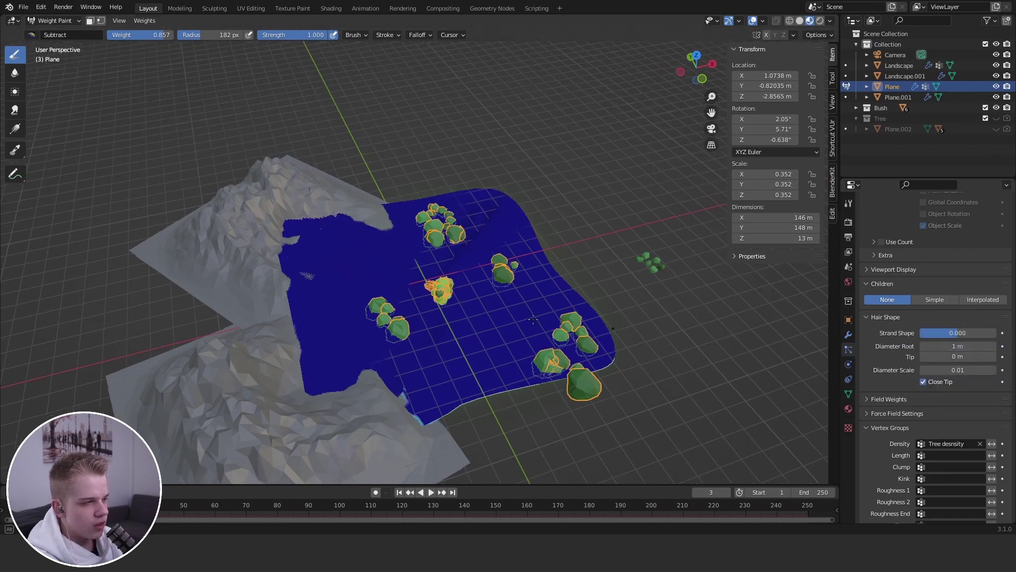
Step: Paint tree density weights in camera view along the far bank and both sides, keeping the middle clear, adjusting brush radius, blend and strength
{"action": "mouse_move", "coordinate": [533, 318]}
{"action": "middle_mouse_down"}
{"action": "mouse_move", "coordinate": [526, 306]}
{"action": "mouse_move", "coordinate": [537, 364]}
{"action": "middle_mouse_up"}
{"action": "key", "text": "f"}
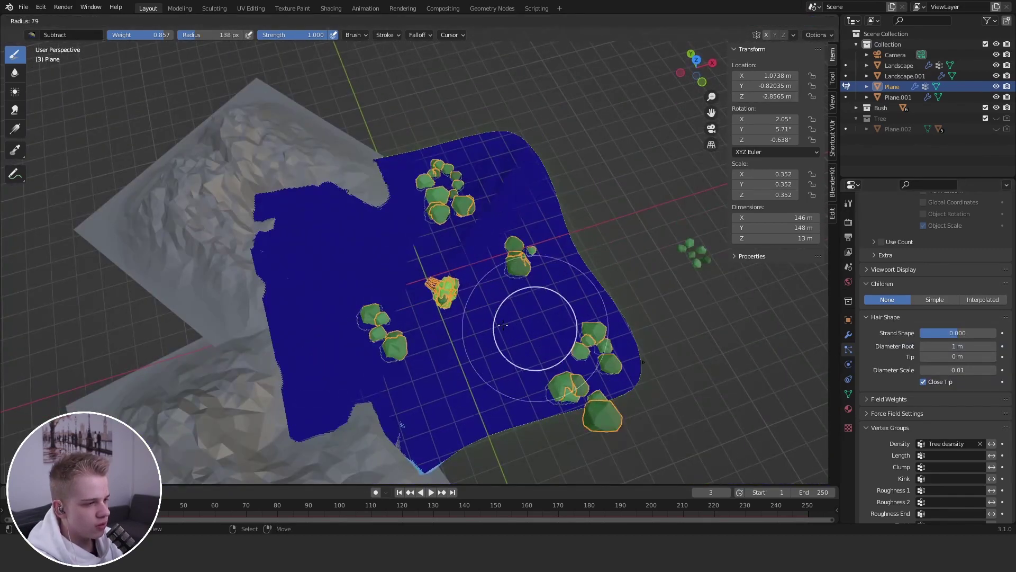
{"action": "left_click", "coordinate": [505, 325]}
{"action": "key", "text": "KP_0"}
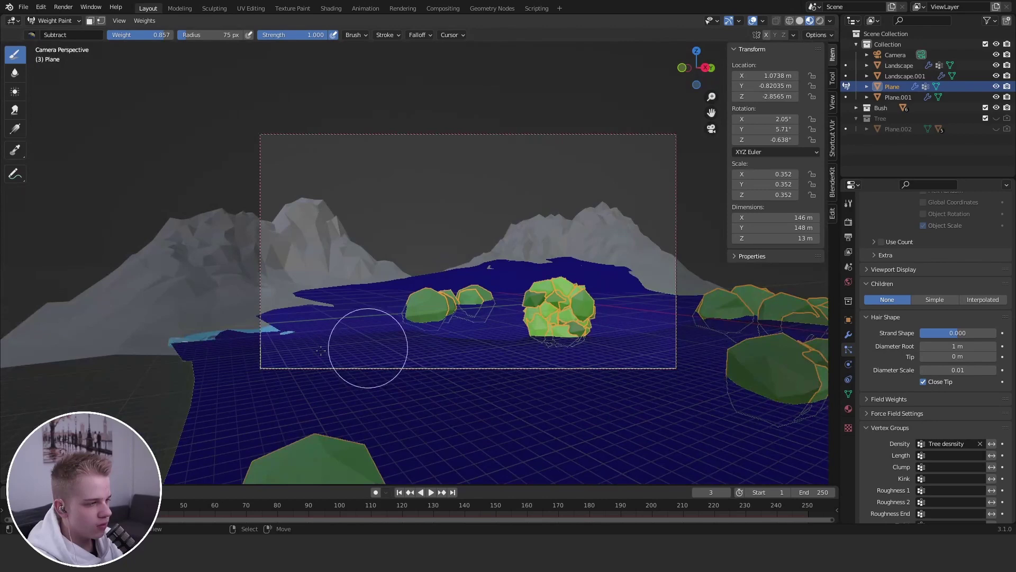
{"action": "left_click", "coordinate": [848, 203]}
{"action": "left_click", "coordinate": [932, 265]}
{"action": "left_click", "coordinate": [715, 326]}
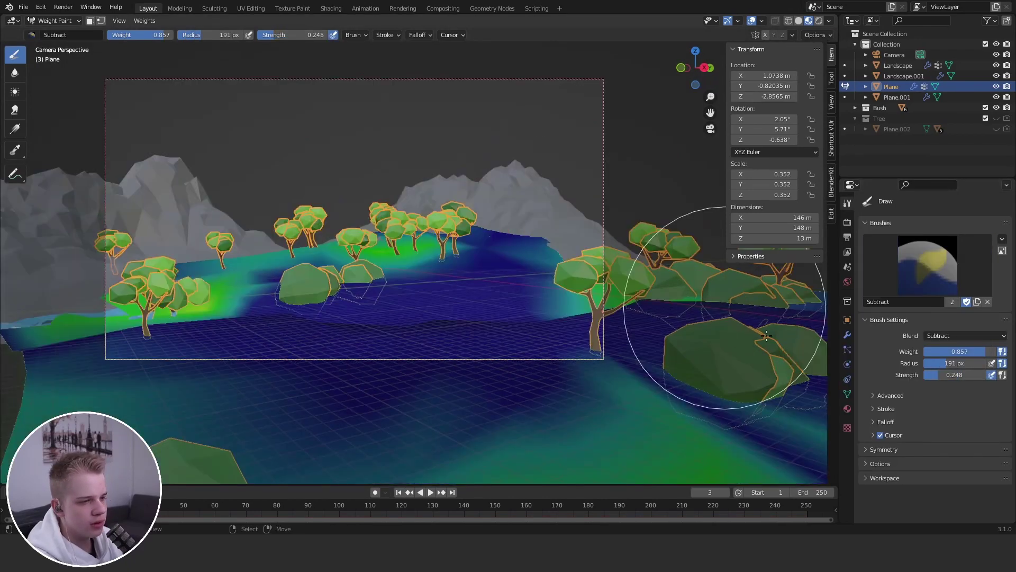
Step: Return the ground plane to Object Mode and open the tree particle system's settings
{"action": "key", "text": "ctrl+Tab"}
{"action": "left_click", "coordinate": [848, 336]}
{"action": "left_click", "coordinate": [848, 349]}
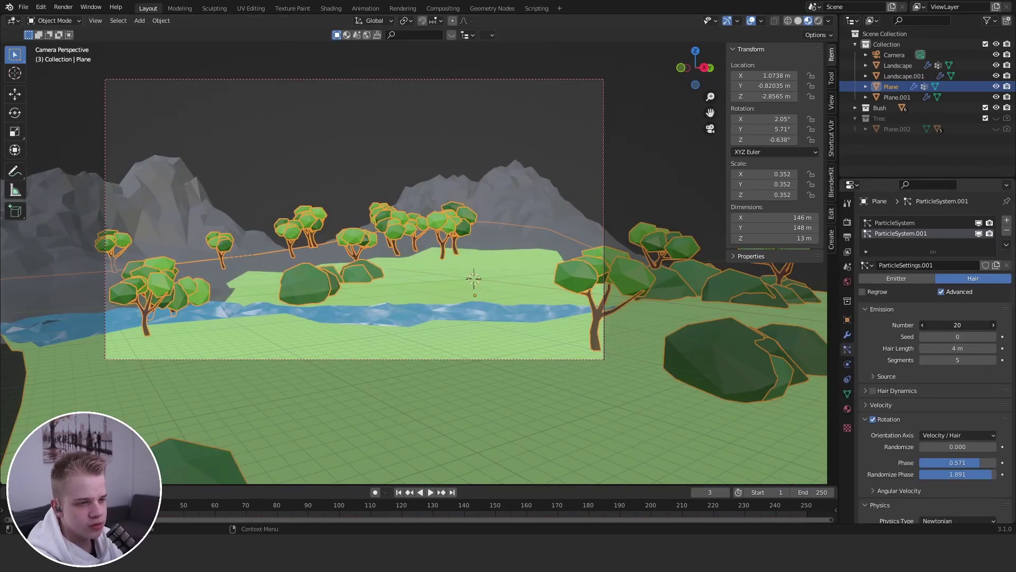